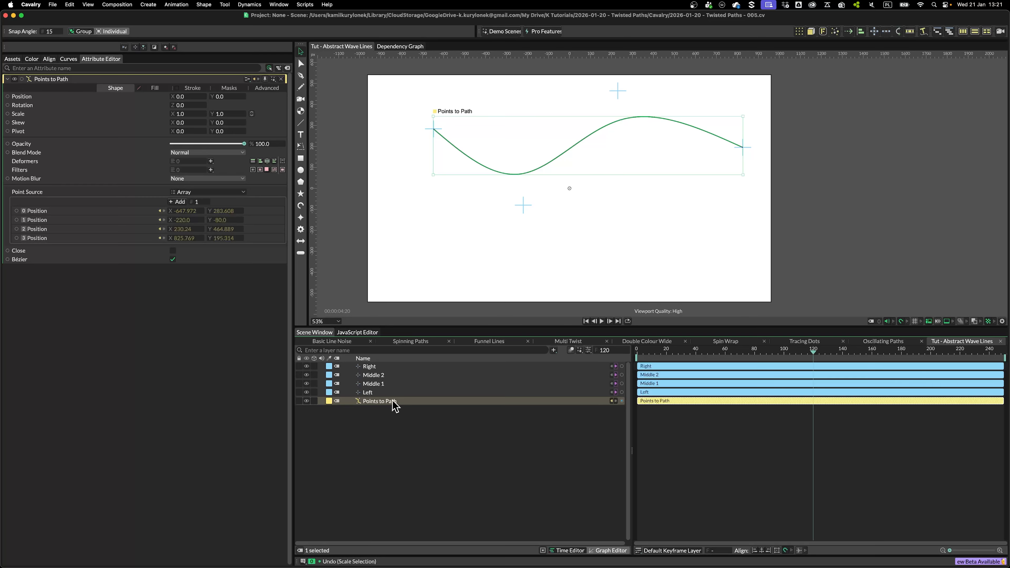
Add a Duplicator to the Points to Path wave and set its distribution to Linear
left_click(797, 32)
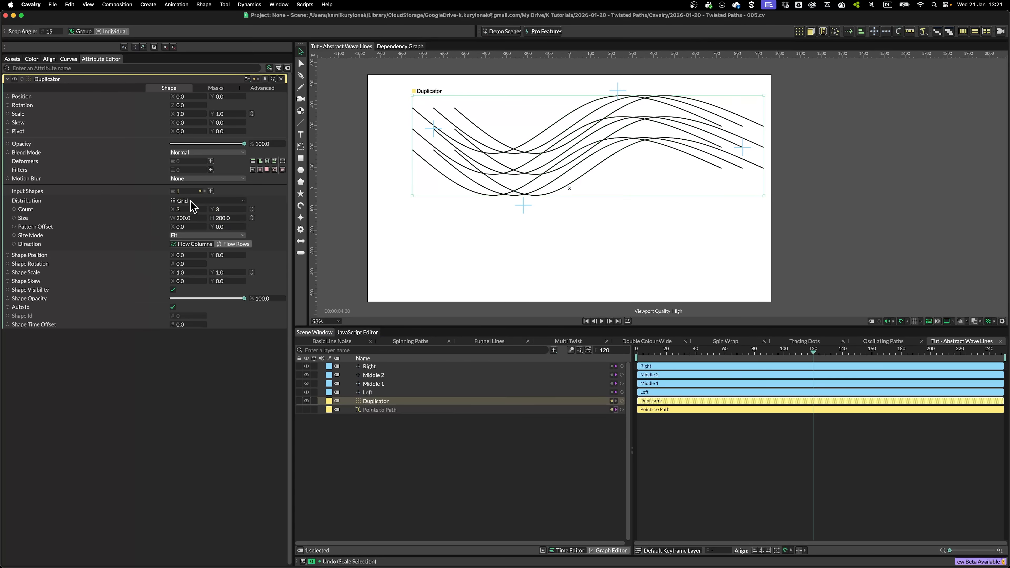
left_click(191, 201)
left_click(190, 272)
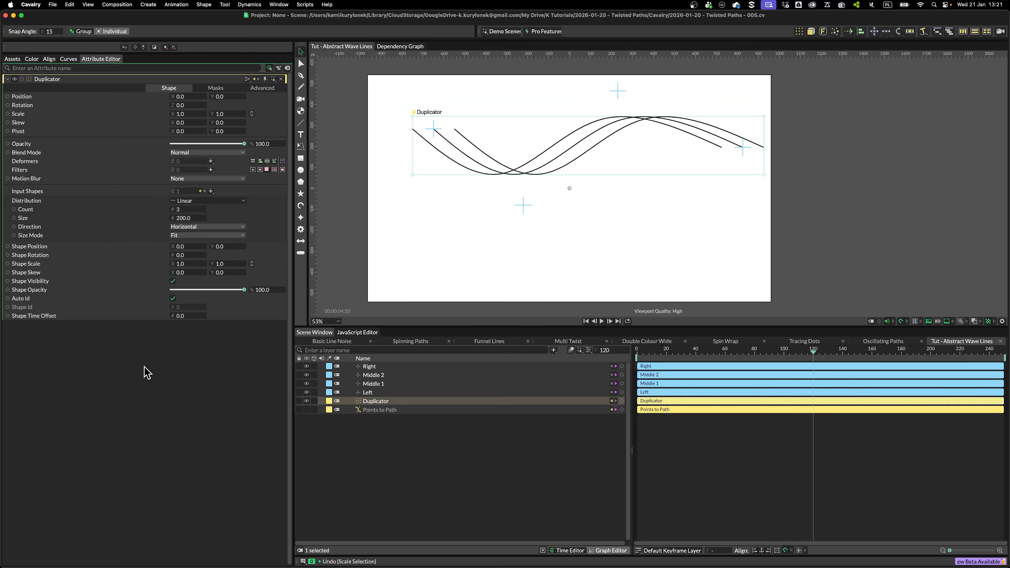
Set the Duplicator's direction to Vertical and its size mode to Step
left_click(189, 226)
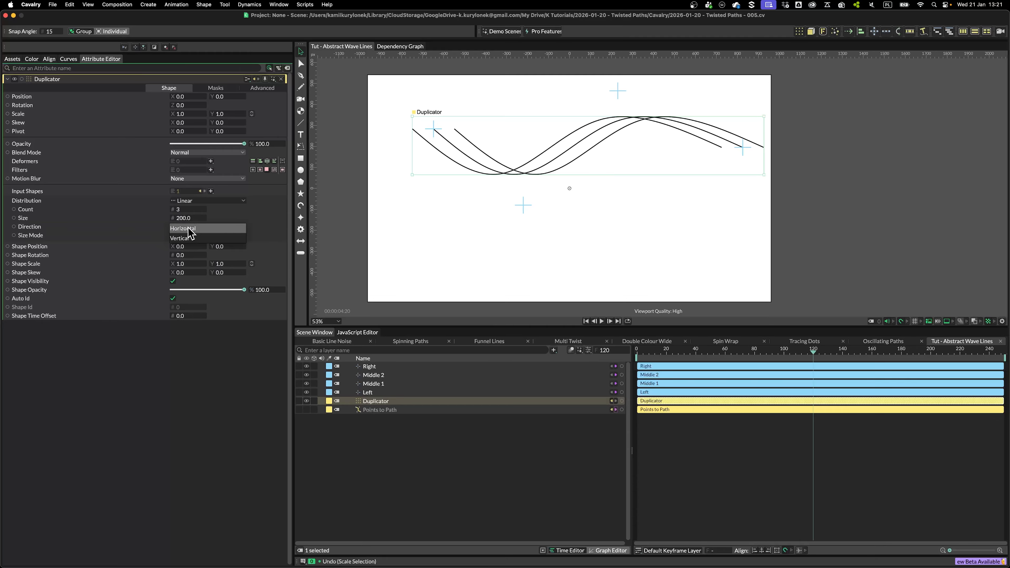
left_click(187, 238)
left_click(185, 238)
left_click(183, 235)
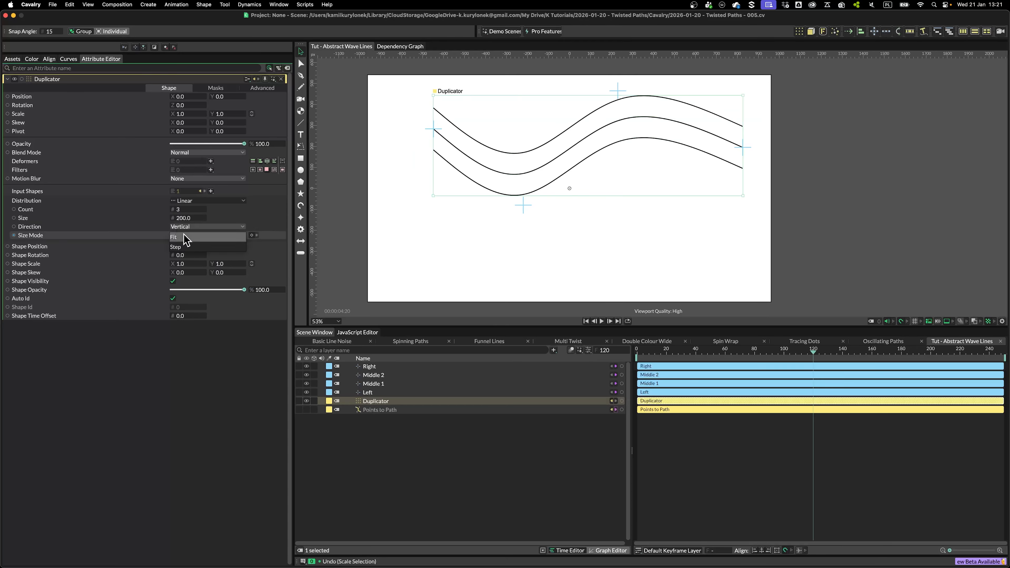
left_click(181, 245)
Set the Duplicator's size to 5 and its count to 10
left_click(186, 218)
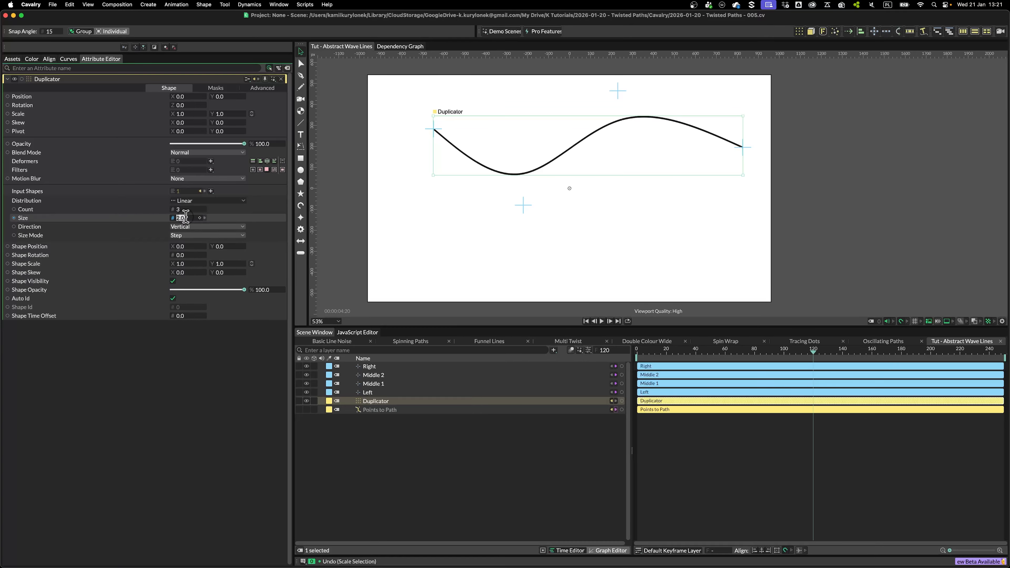
type("5")
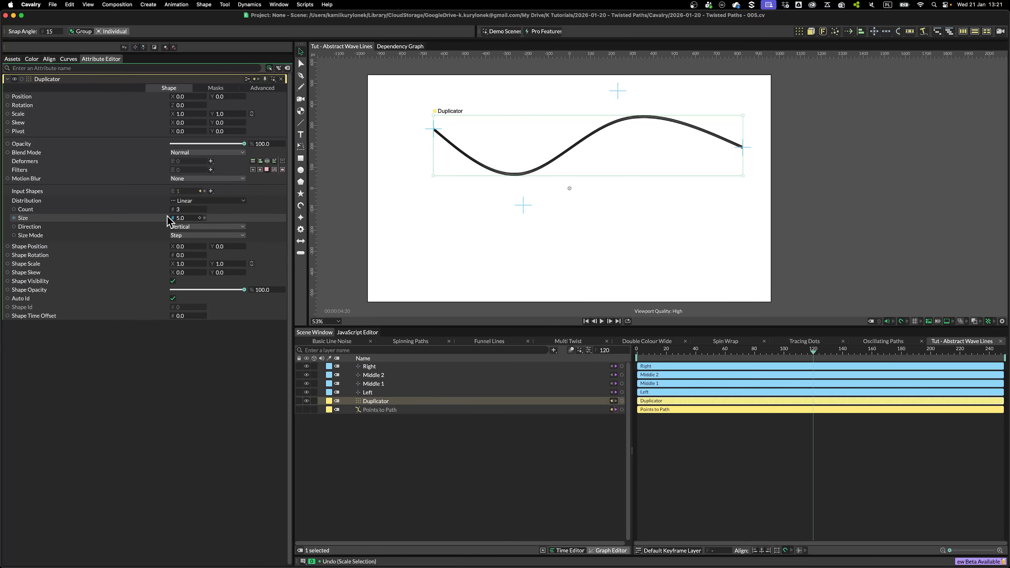
type("10")
key("Return")
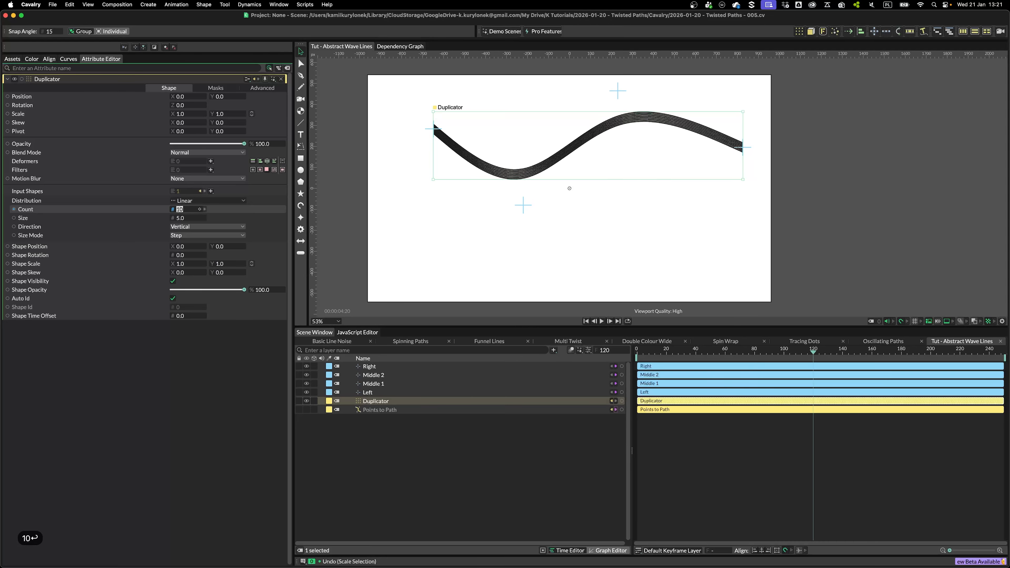
Lock the Duplicator layer and drag the Left, Middle 1, Middle 2 and Right points to reshape the wave
left_click(440, 439)
left_click(299, 401)
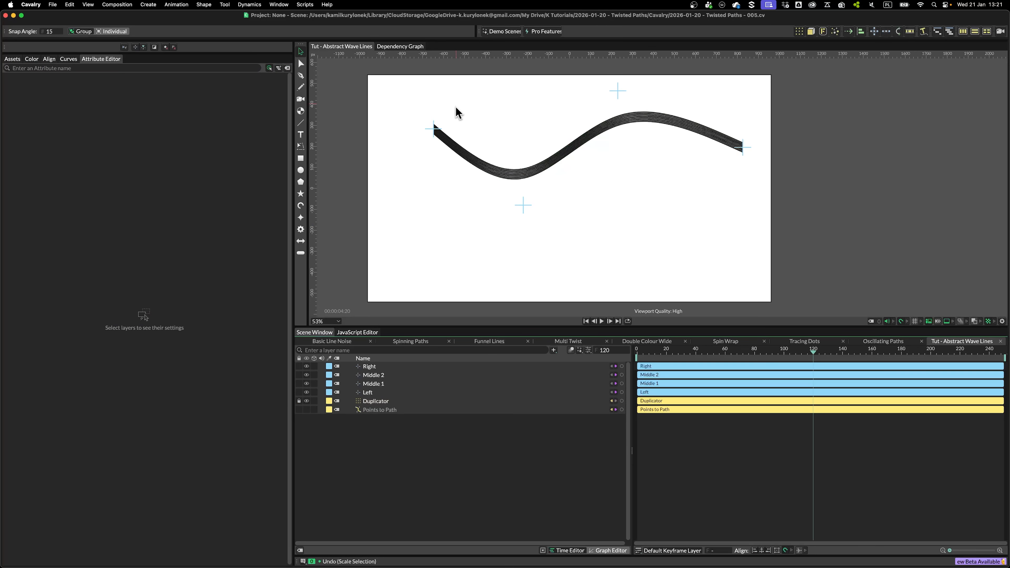
left_click_drag(436, 133, 382, 152)
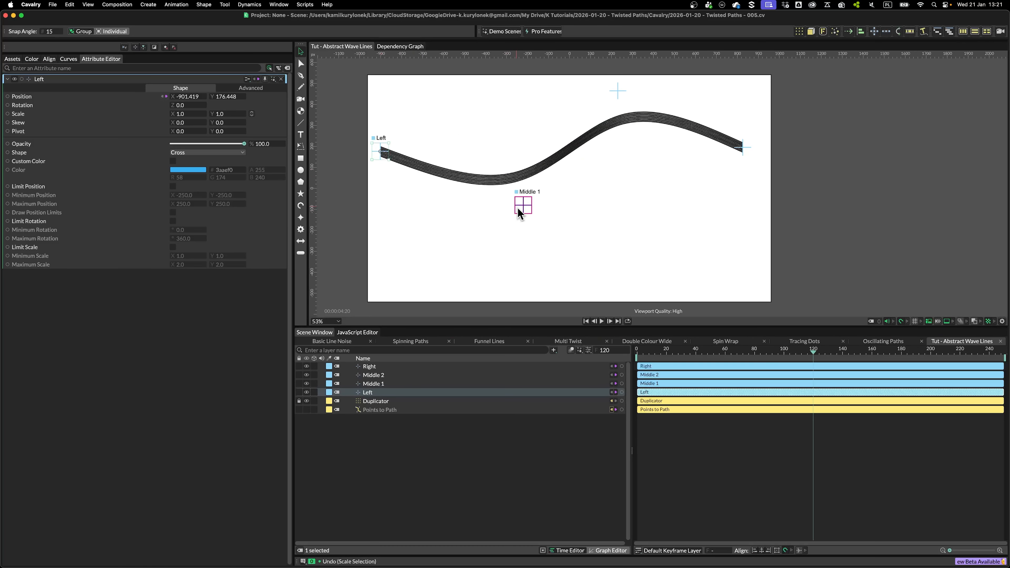
left_click_drag(517, 208, 510, 268)
left_click_drag(618, 94, 590, 133)
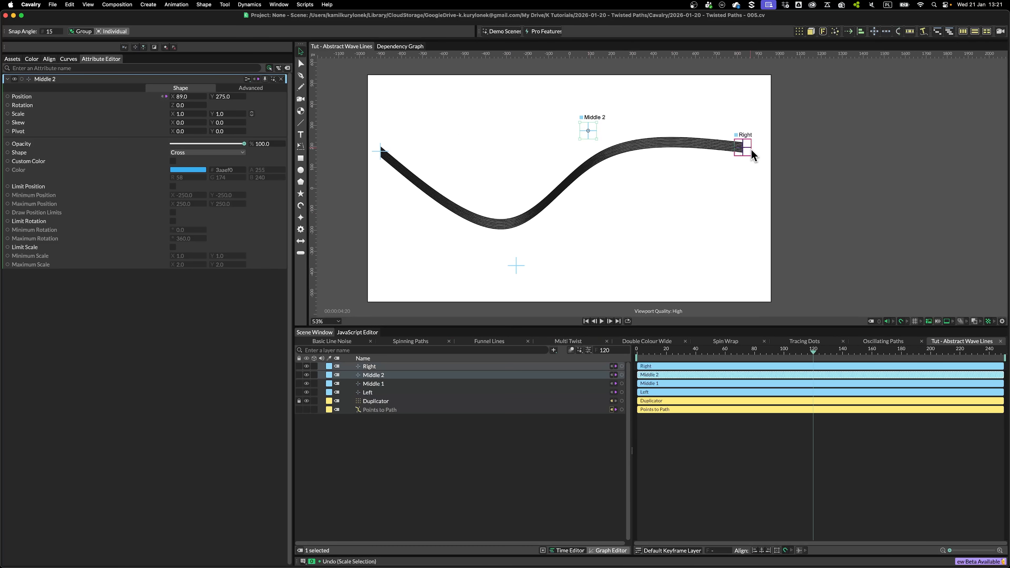
left_click_drag(753, 156, 749, 216)
Unlock the Duplicator layer and move the Middle 1 point to about -360, -300
left_click(375, 401)
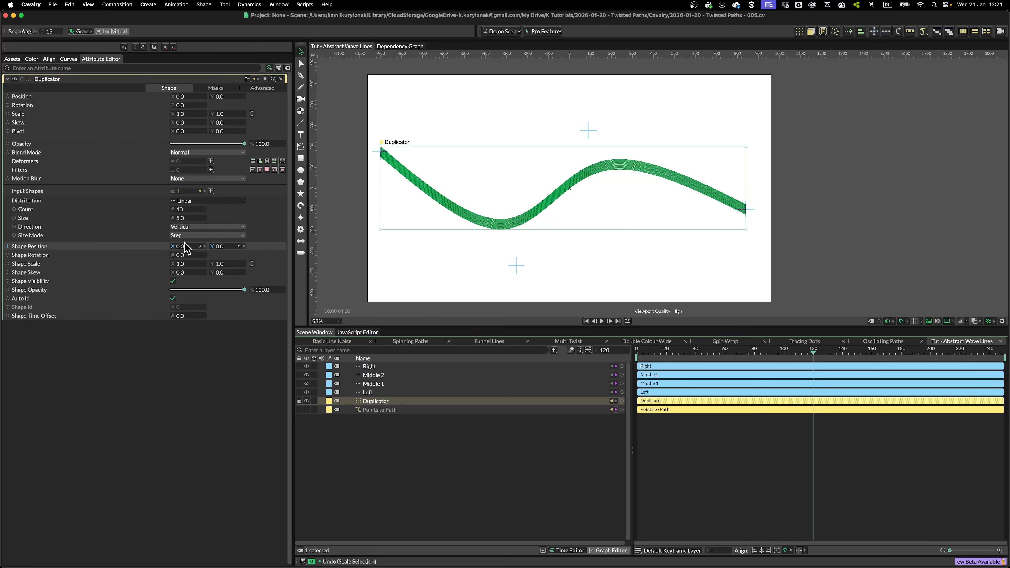
scroll(506, 255, "up", 5)
scroll(510, 235, "up", 5)
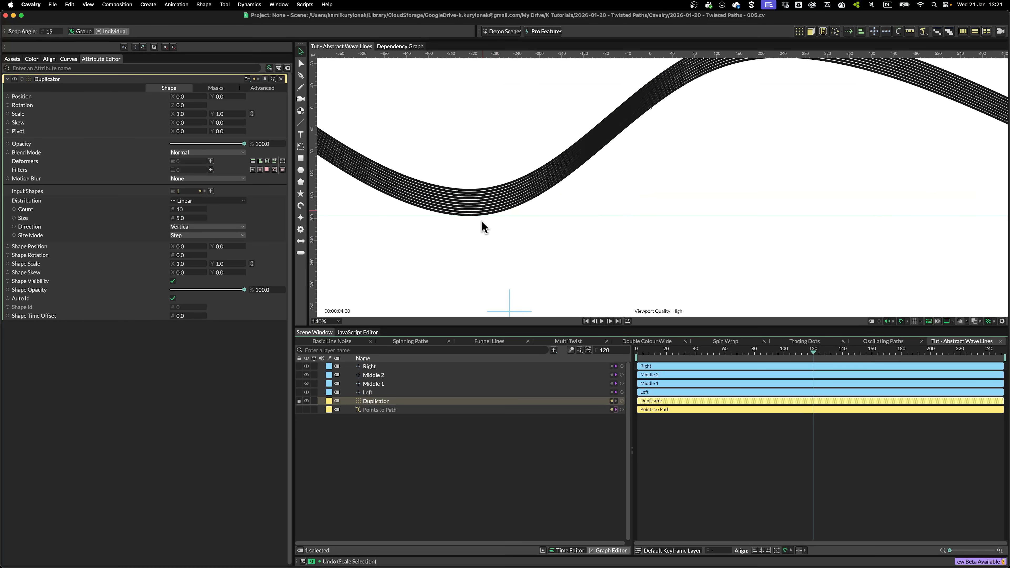
scroll(573, 231, "down", 10)
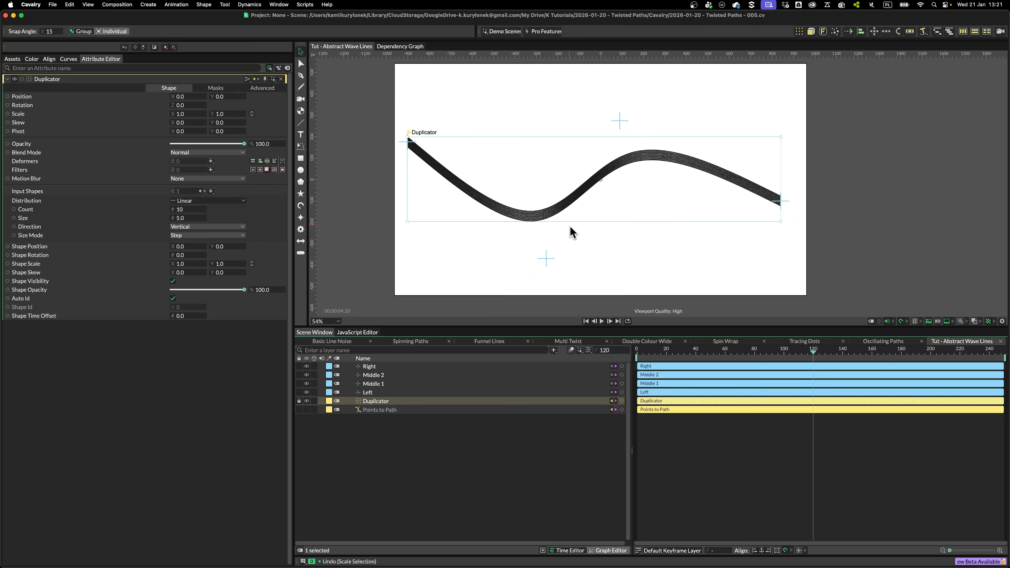
left_click_drag(570, 232, 605, 200)
left_click(299, 401)
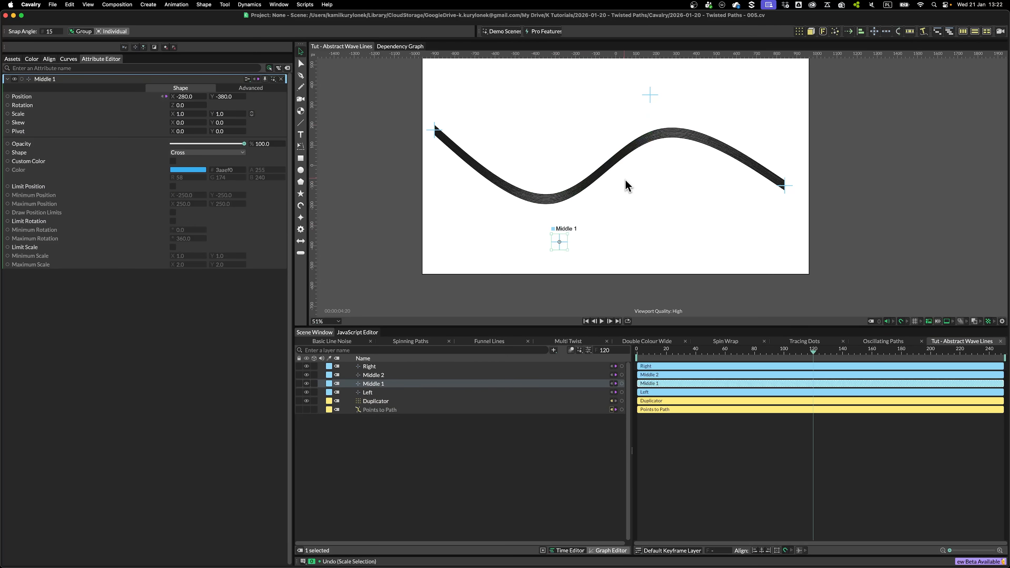
left_click_drag(565, 244, 543, 226)
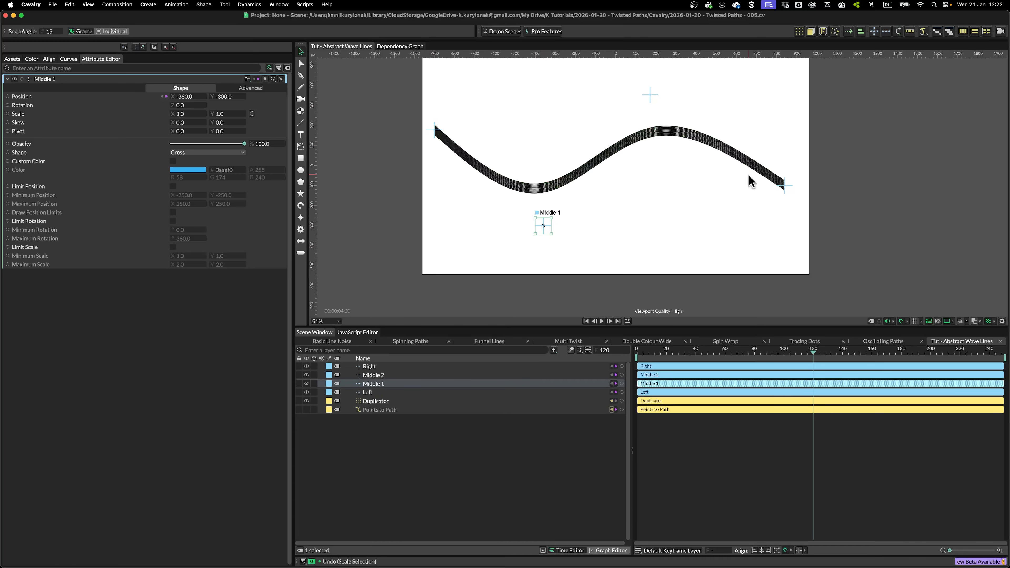
Add a Noise behaviour to the Y position of Middle 1
right_click(24, 96)
mouse_move(68, 165)
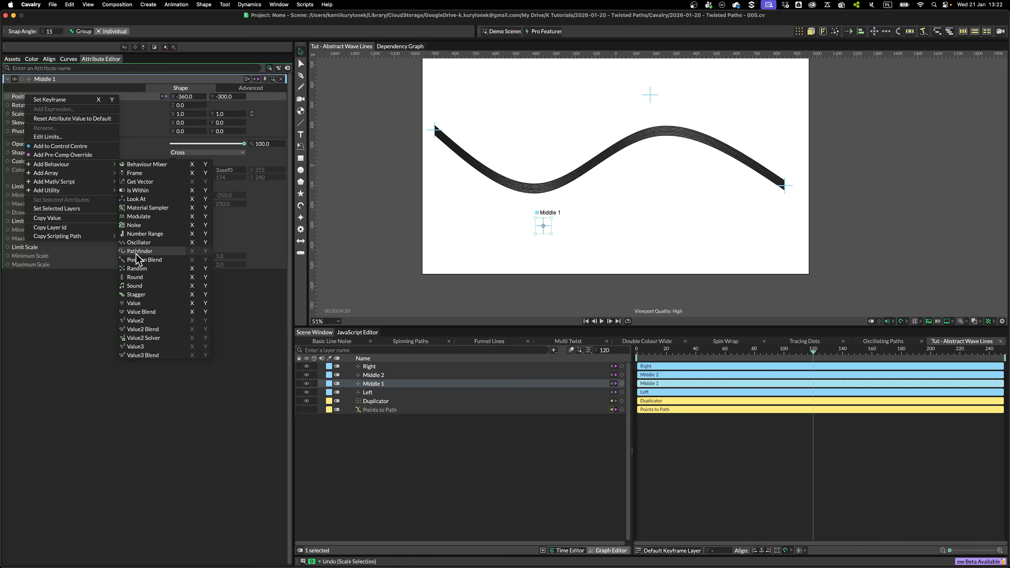
left_click(206, 226)
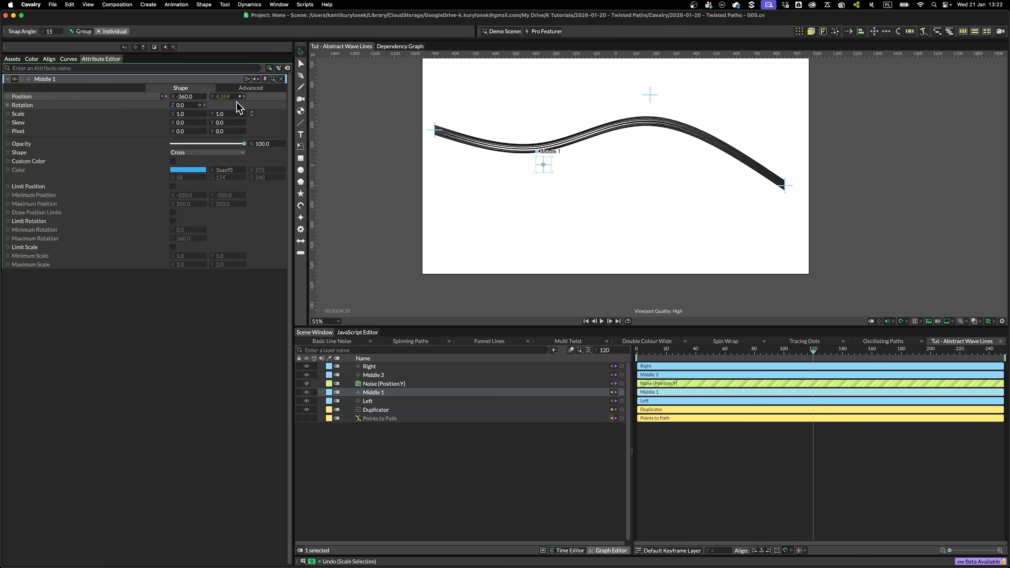
Connect the noise's Minimum to its Maximum and give Maximum the expression value * -1
left_click(380, 393)
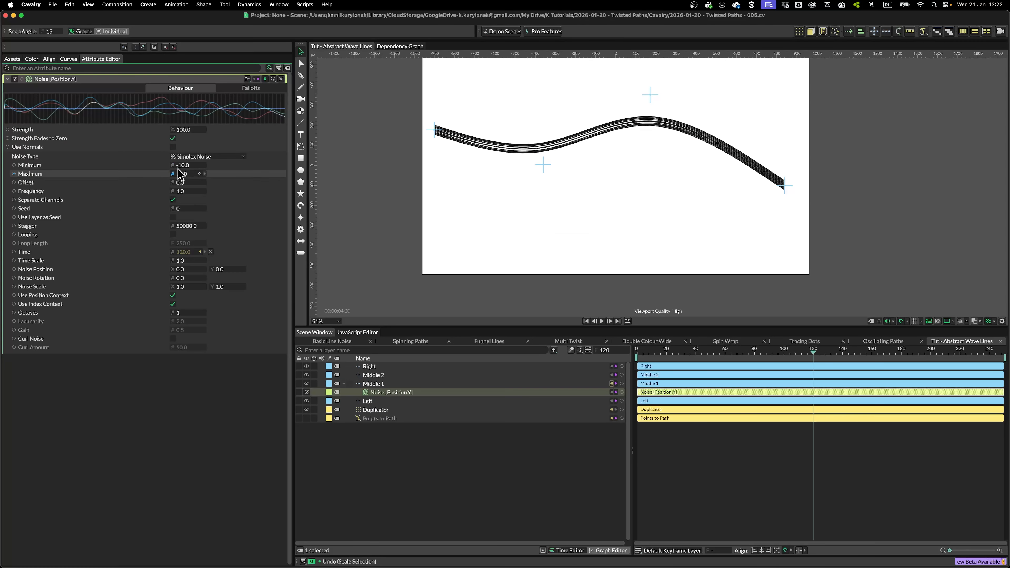
left_click(172, 165)
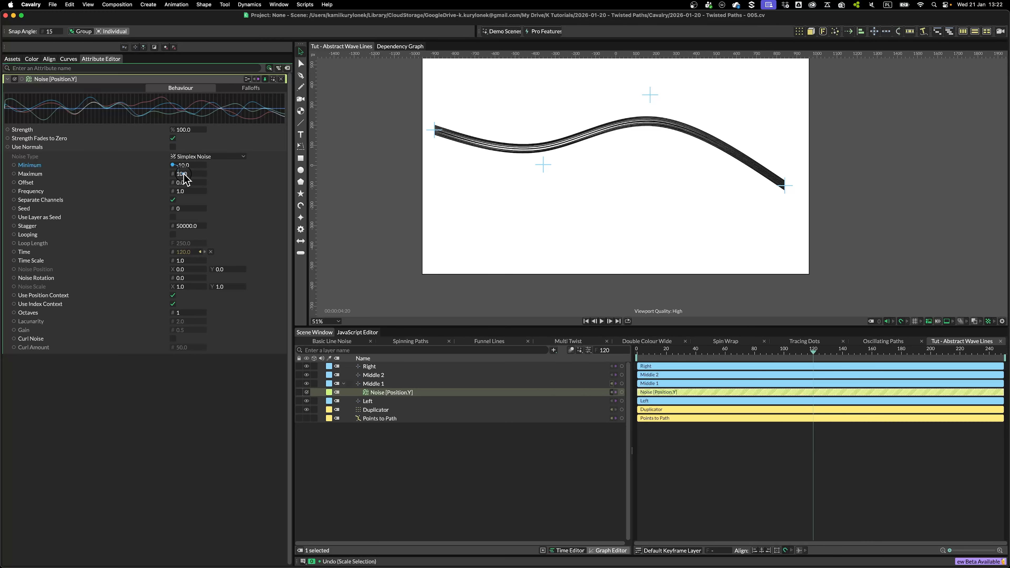
left_click_drag(184, 177, 186, 179)
right_click(146, 175)
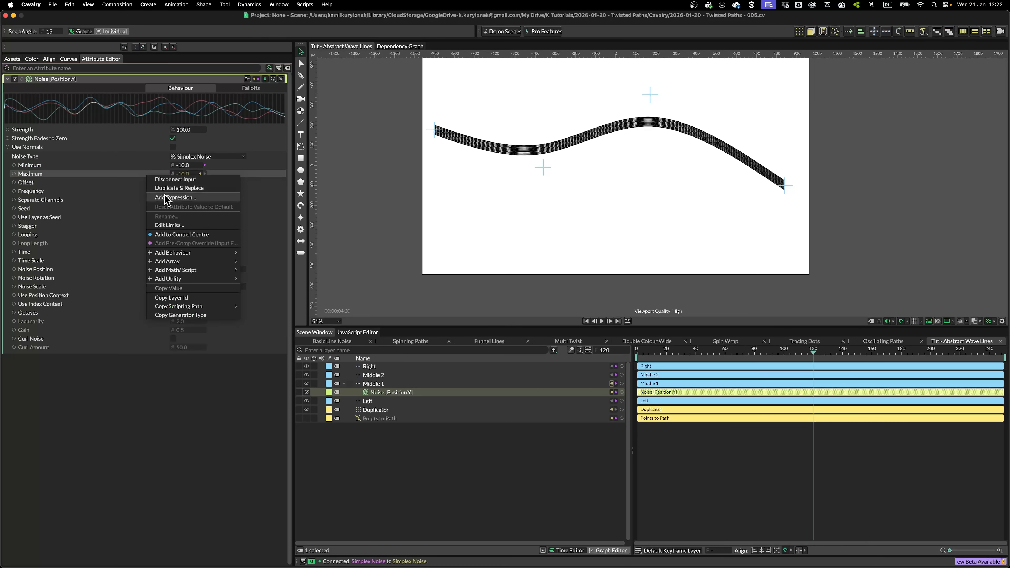
left_click(166, 198)
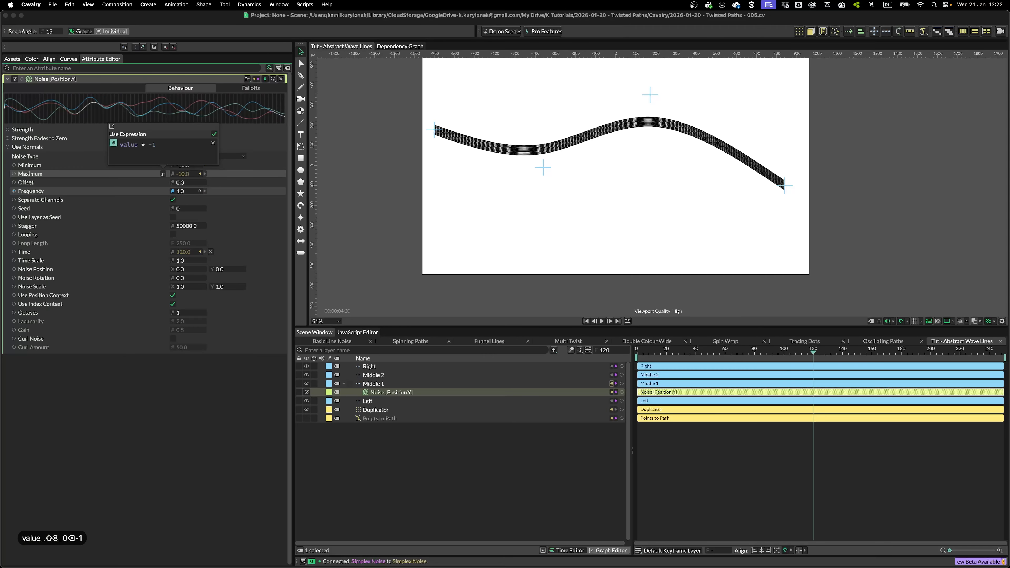
left_click(283, 192)
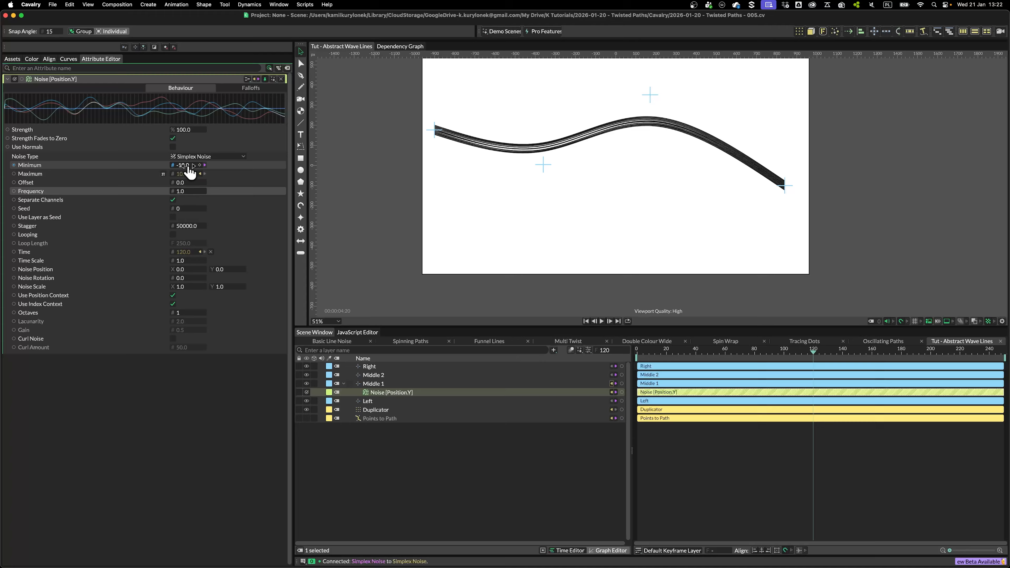
Set the noise Minimum to 600
left_click_drag(185, 166, 474, 182)
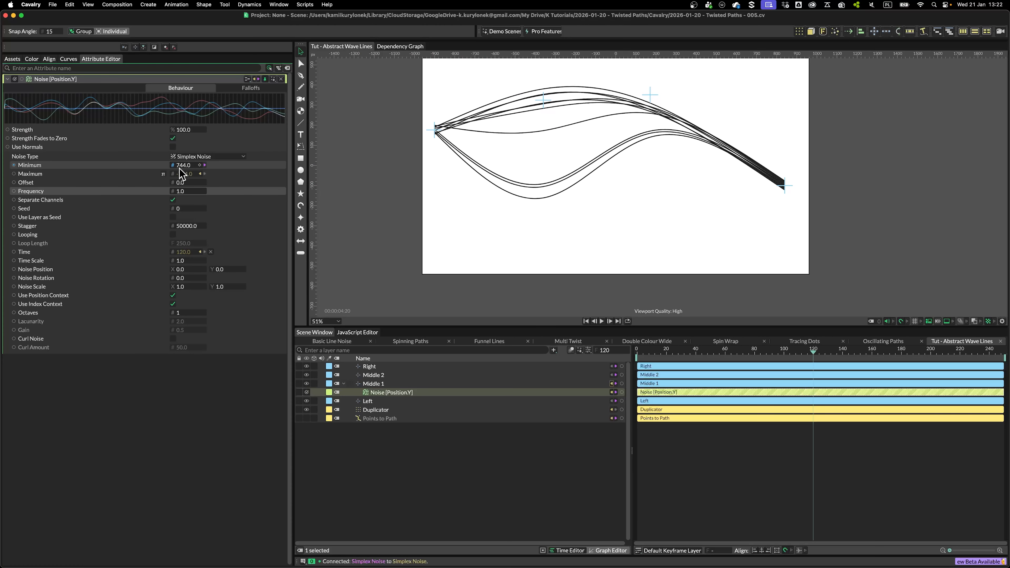
type("600")
key("Return")
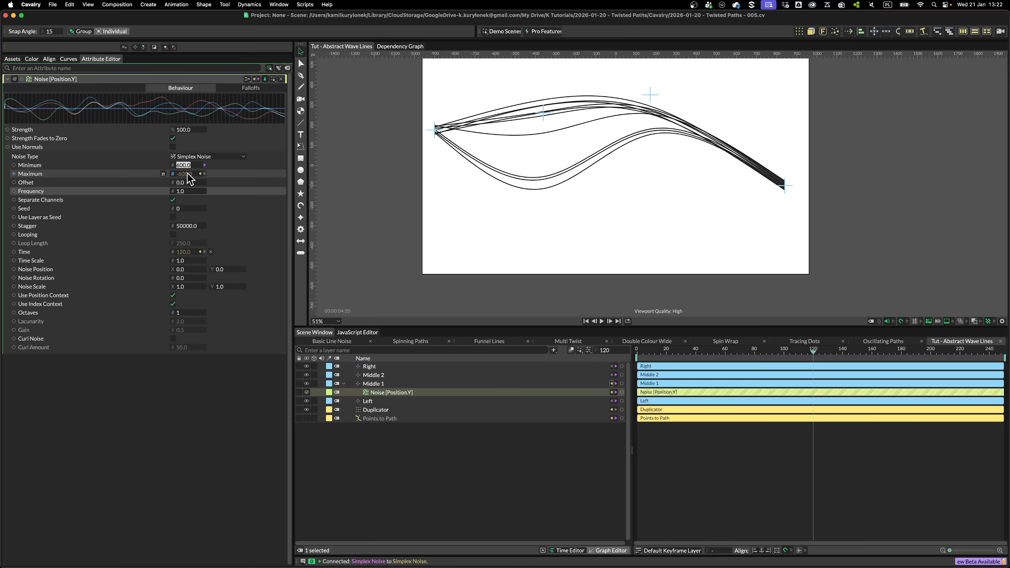
Preview the animation on the timeline and turn off Use Position Context on the noise
scroll(337, 219, "down", 2)
left_click_drag(654, 352, 798, 382)
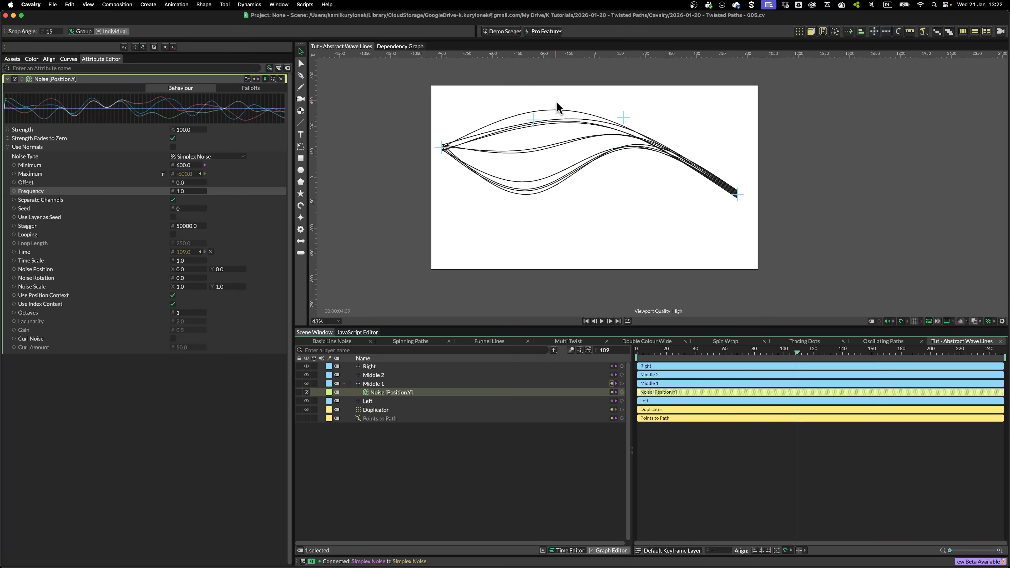
scroll(536, 79, "up", 3)
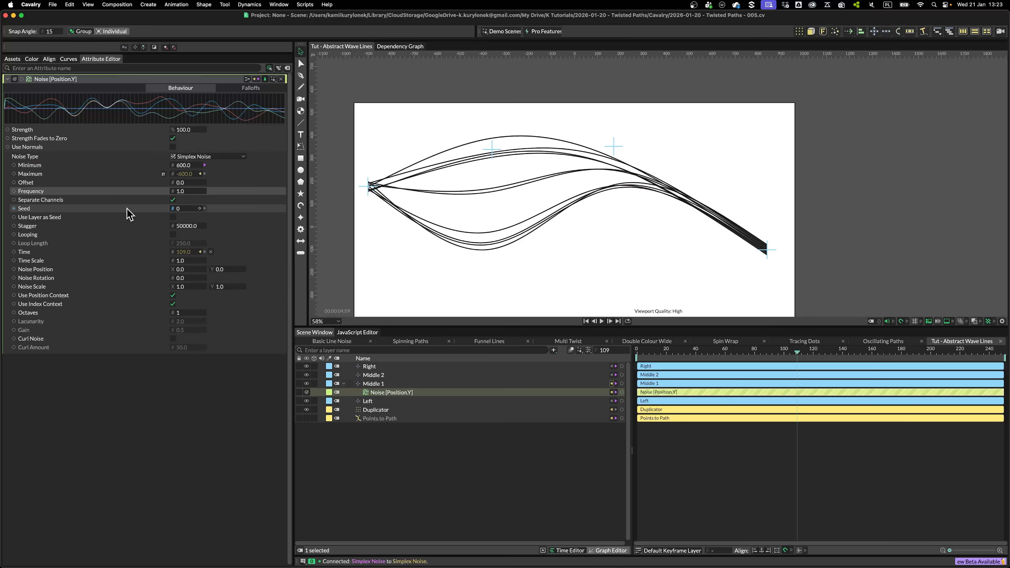
left_click(172, 296)
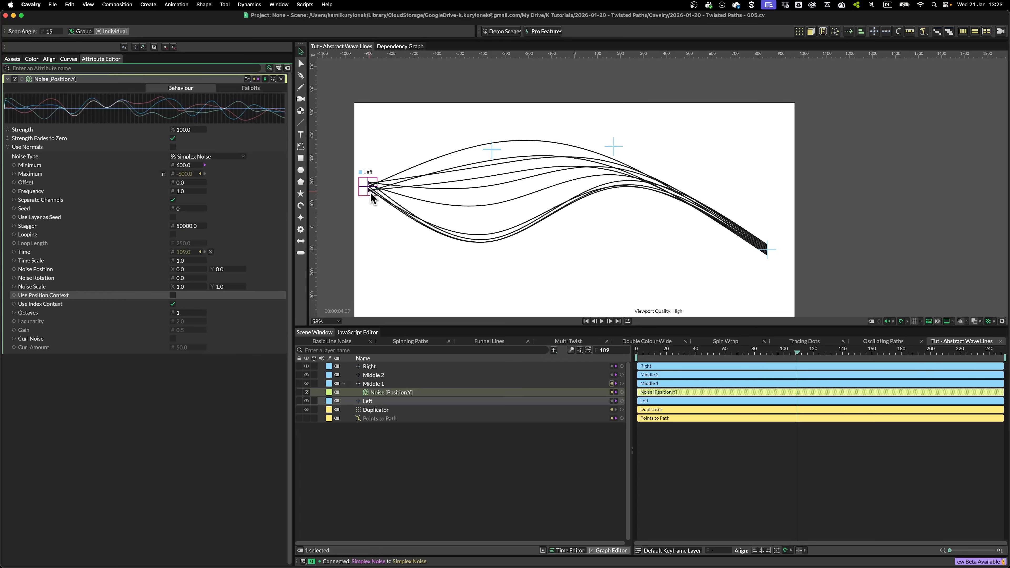
Set the noise Stagger to 0
left_click_drag(638, 356, 761, 352)
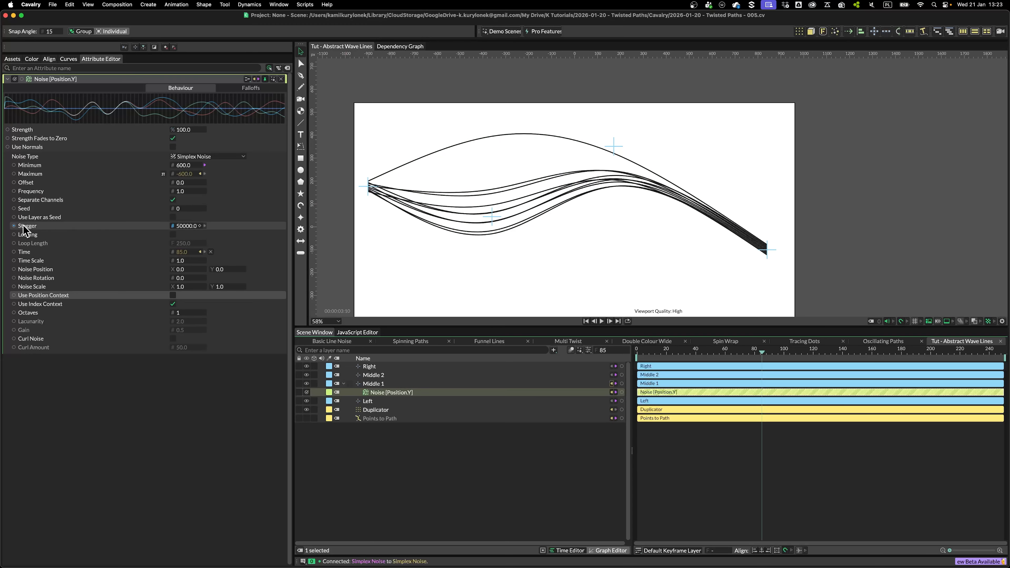
left_click(187, 226)
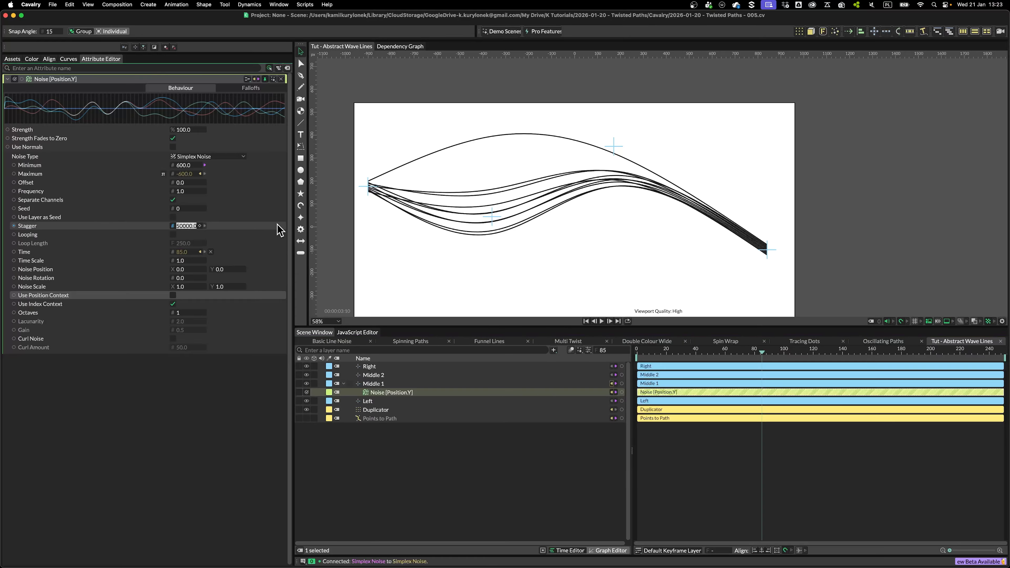
type("0")
key("Return")
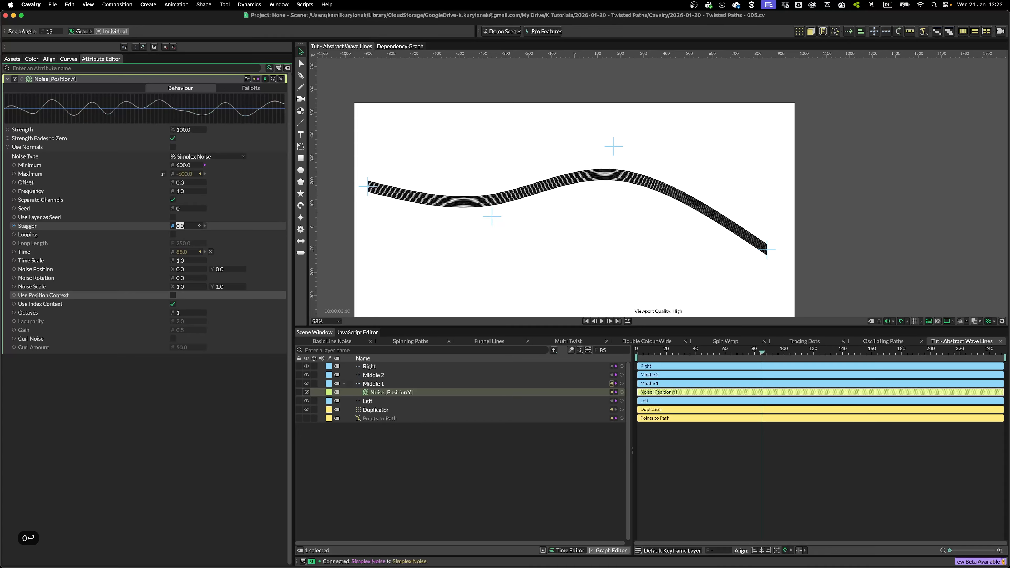
Set the noise Stagger to 2.0
left_click_drag(643, 352, 849, 362)
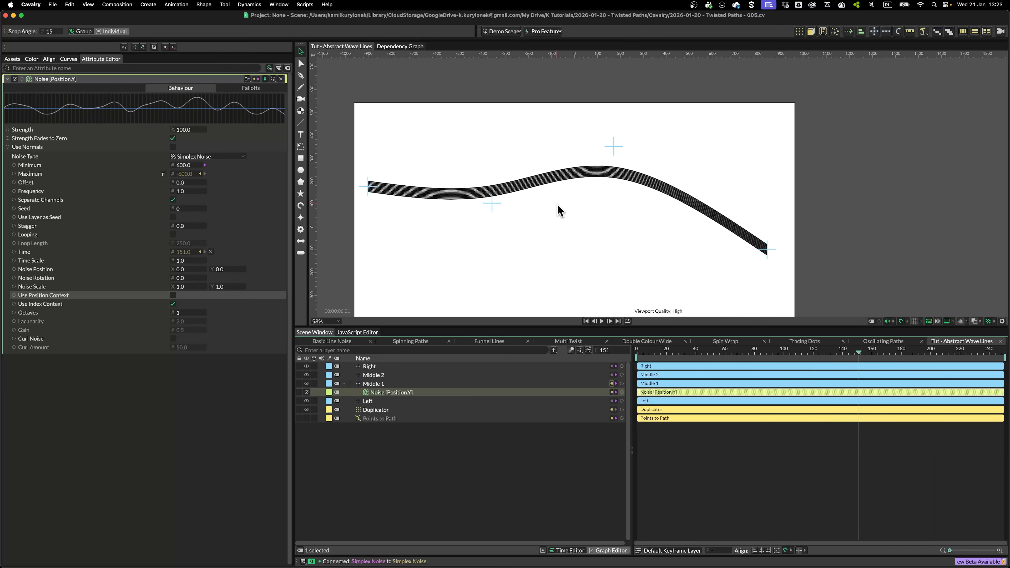
left_click(184, 226)
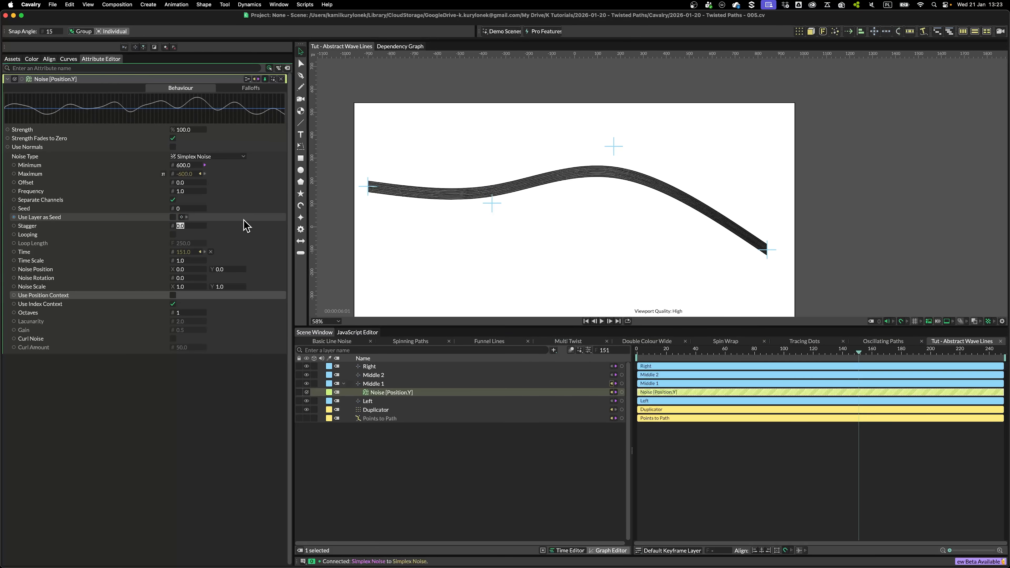
type("2.0")
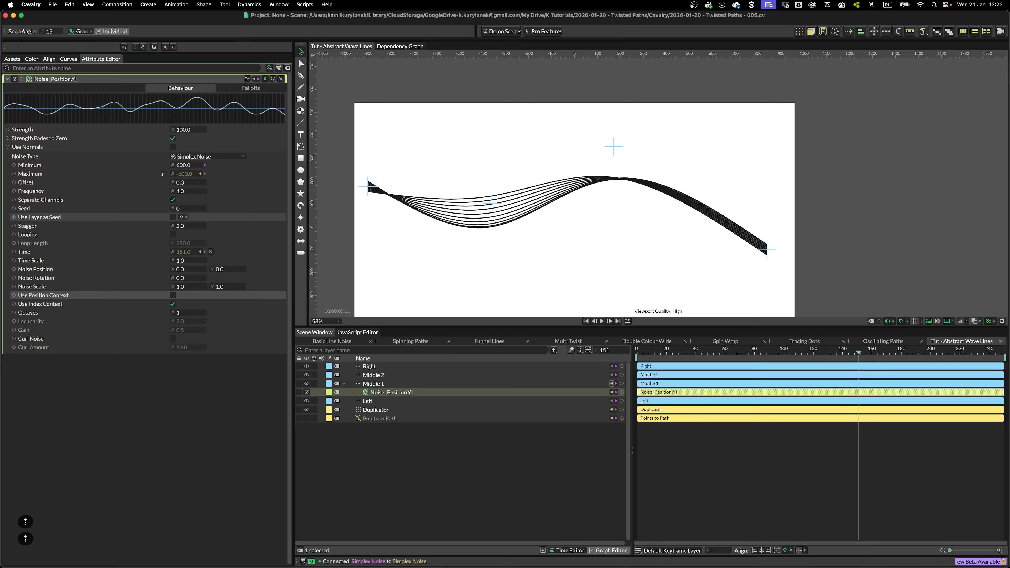
key("Return")
Scrub the timeline to preview the animated wave lines
left_click_drag(651, 360, 761, 433)
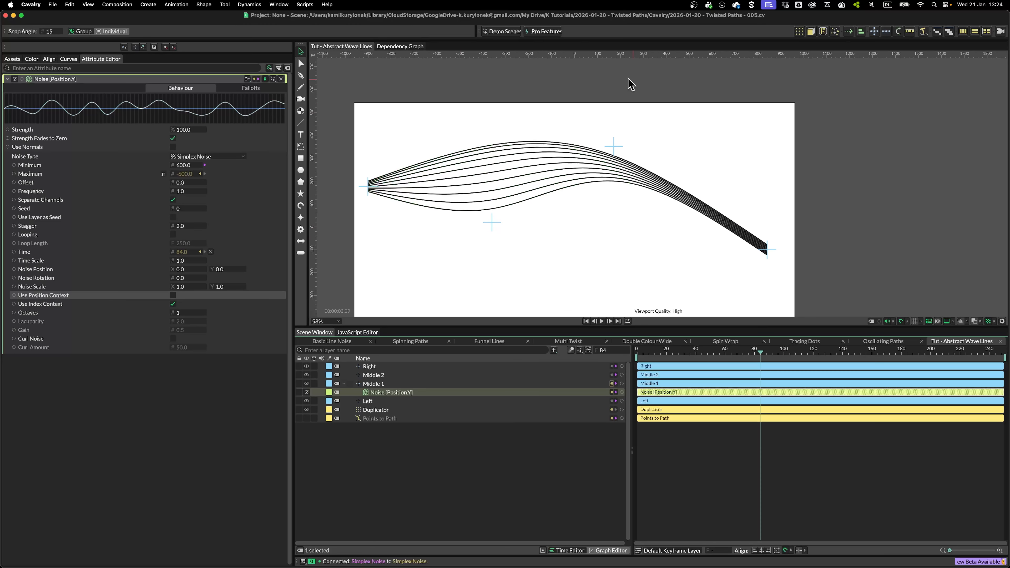
scroll(560, 207, "down", 2)
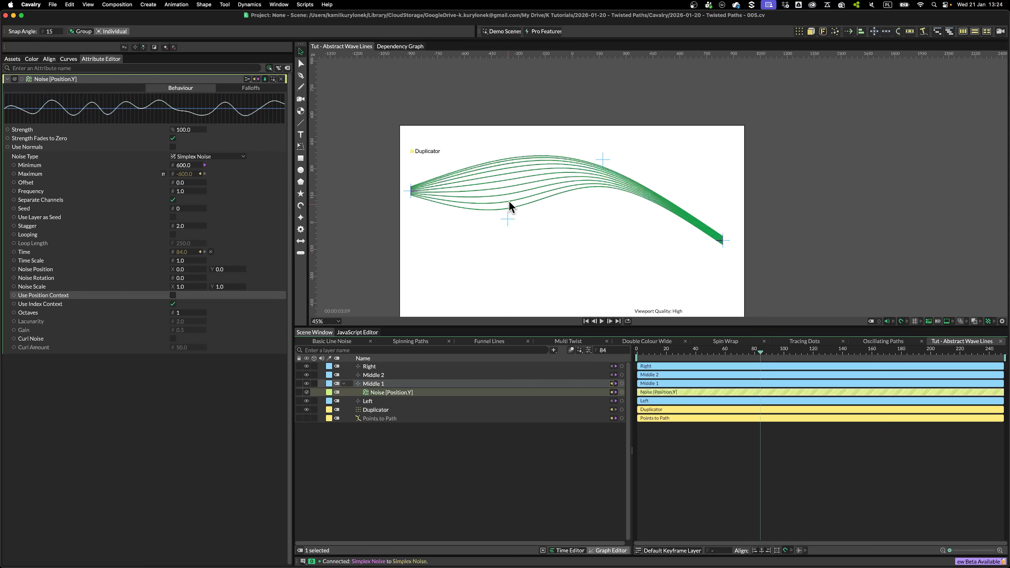
left_click_drag(675, 359, 717, 370)
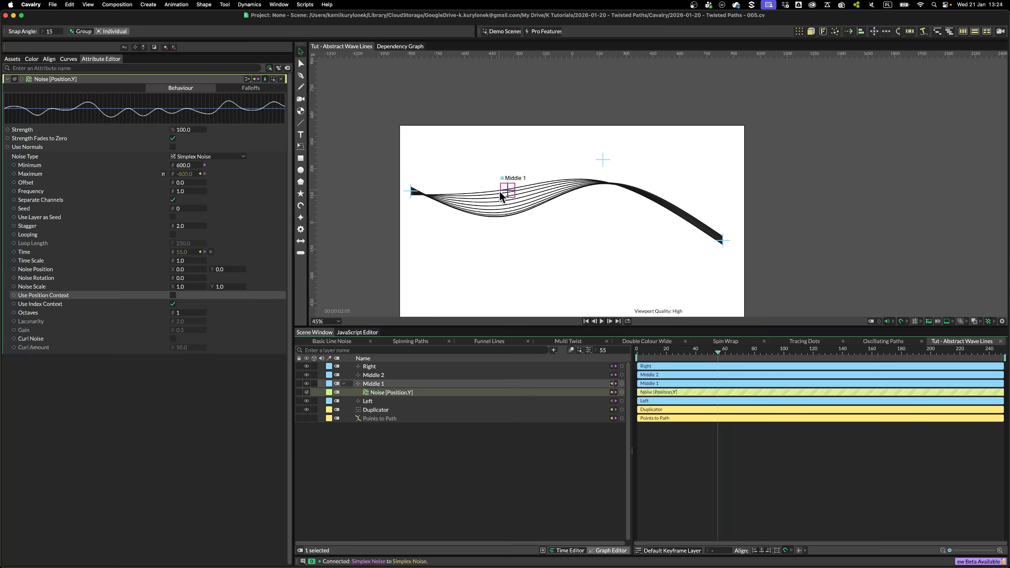
Reshape the wave by moving the Middle 2 control point up and dragging the Right end point downward
scroll(406, 187, "up", 5)
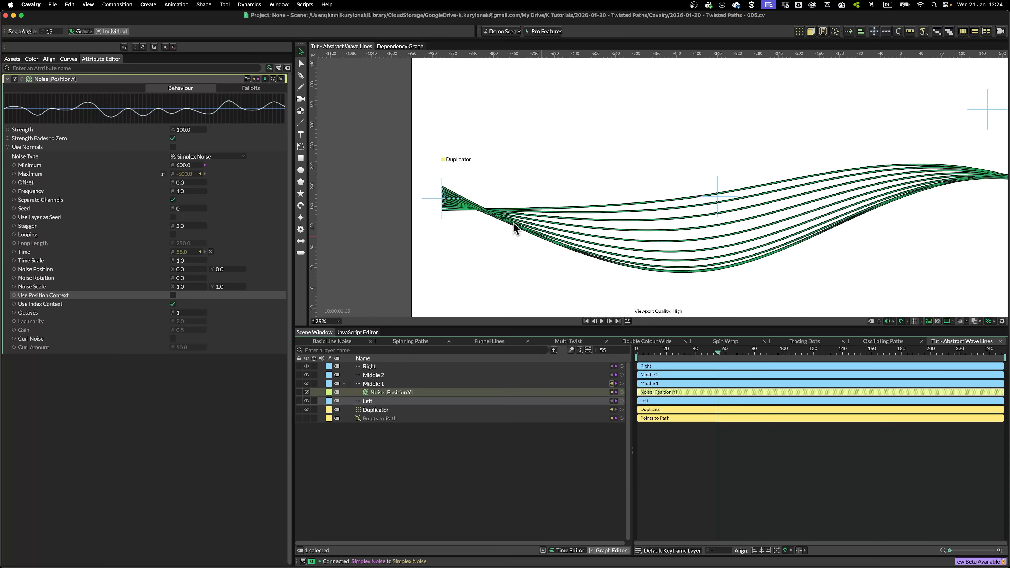
scroll(791, 258, "down", 3)
left_click_drag(810, 257, 530, 255)
scroll(656, 199, "up", 3)
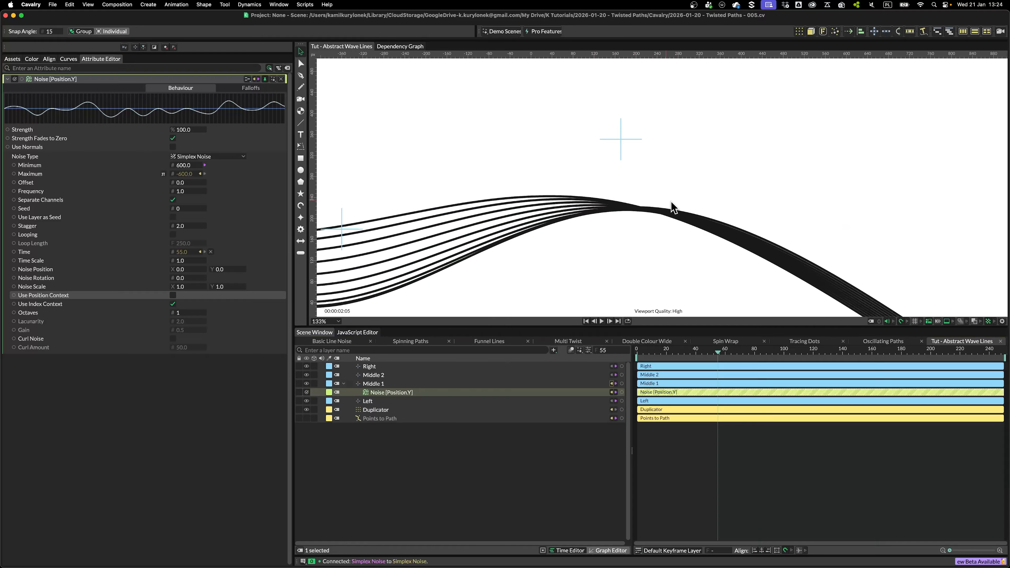
scroll(703, 163, "down", 5)
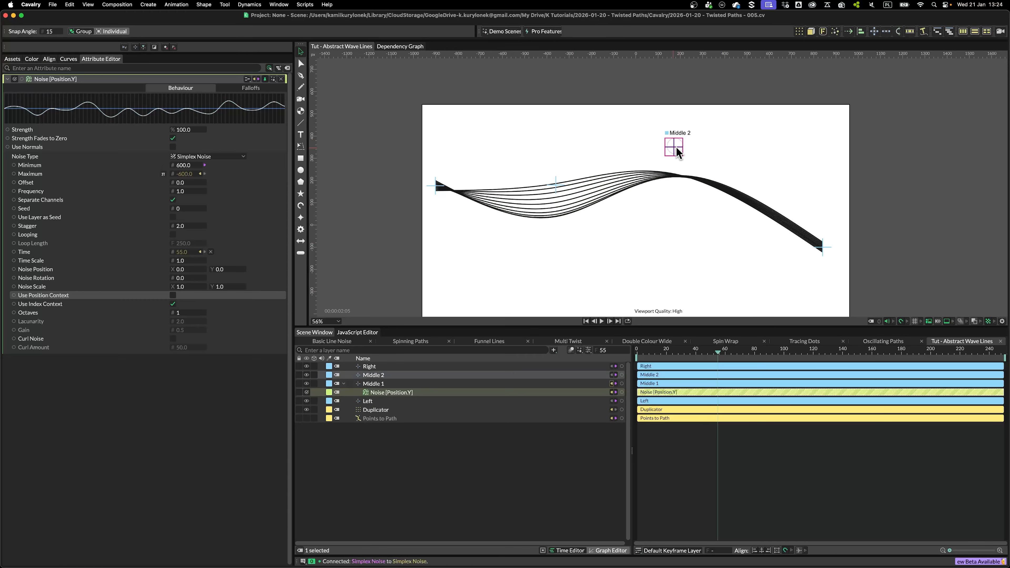
left_click_drag(673, 146, 713, 129)
left_click_drag(823, 254, 824, 302)
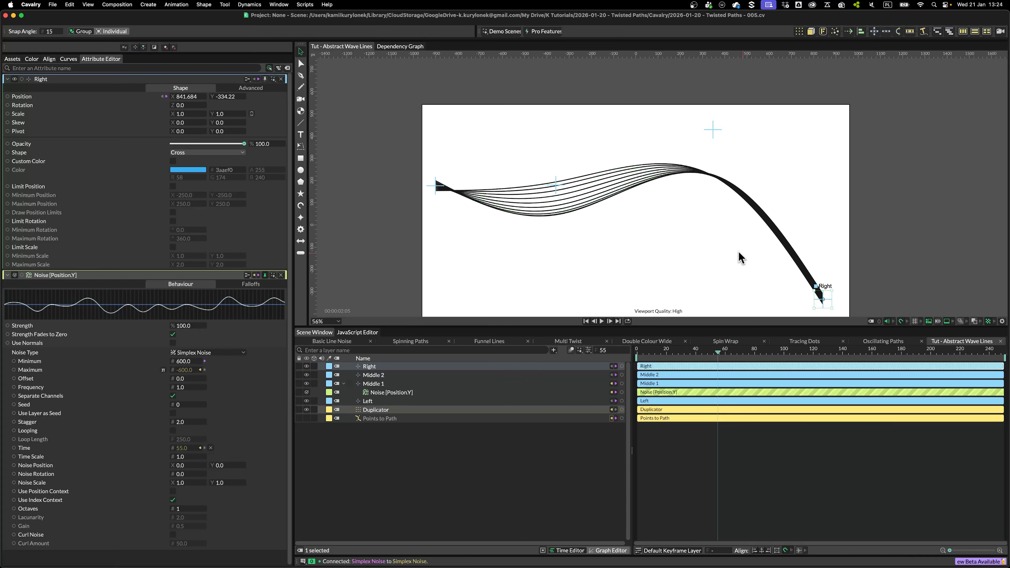
Nudge the Middle 2 control point slightly downward
scroll(695, 179, "down", 2)
left_click_drag(705, 98, 714, 117)
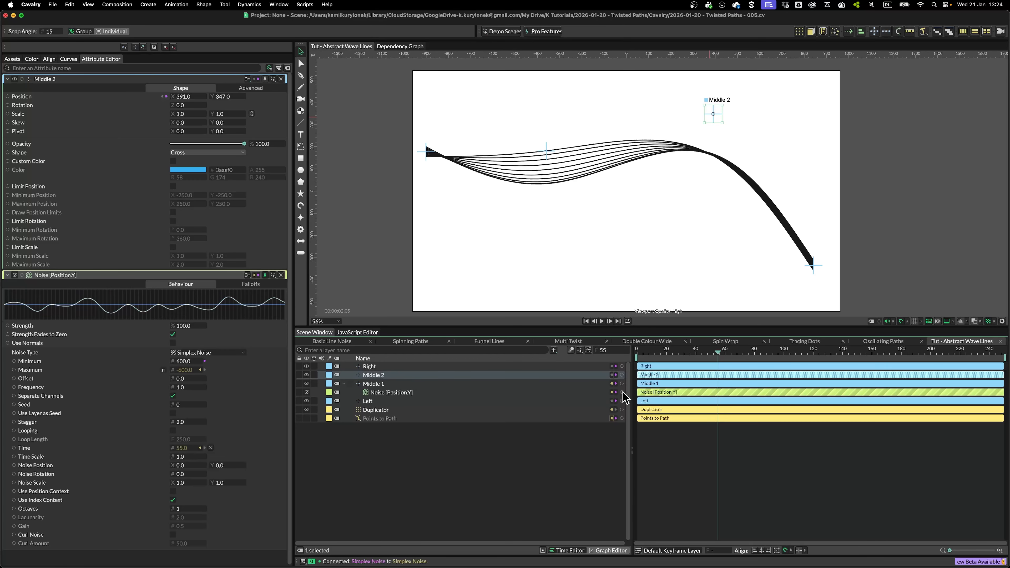
Connect the existing Noise behaviour to Middle 2's Position Y and scrub the timeline to preview
left_click_drag(622, 393, 23, 100)
left_click(235, 104)
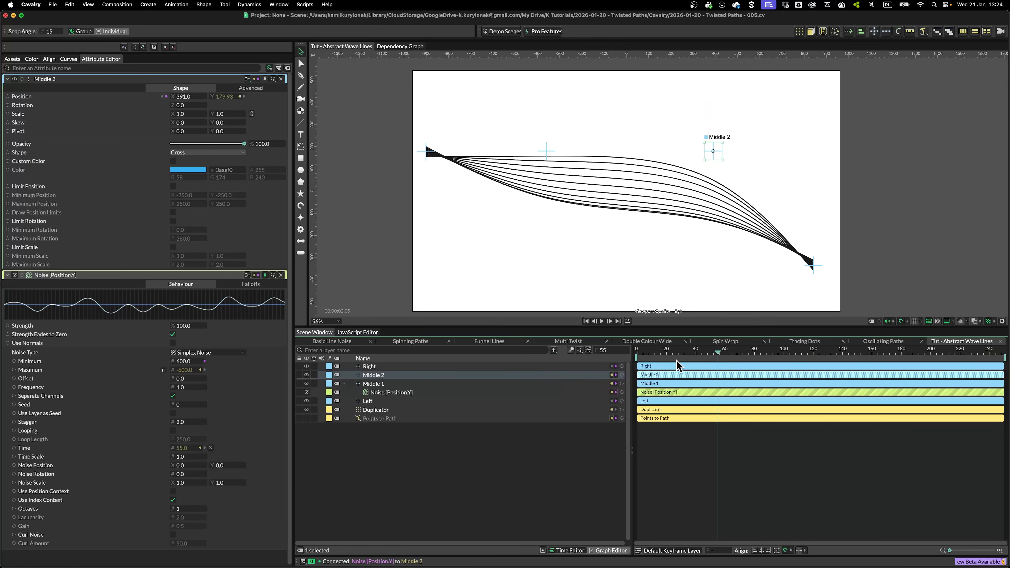
left_click_drag(680, 351, 802, 352)
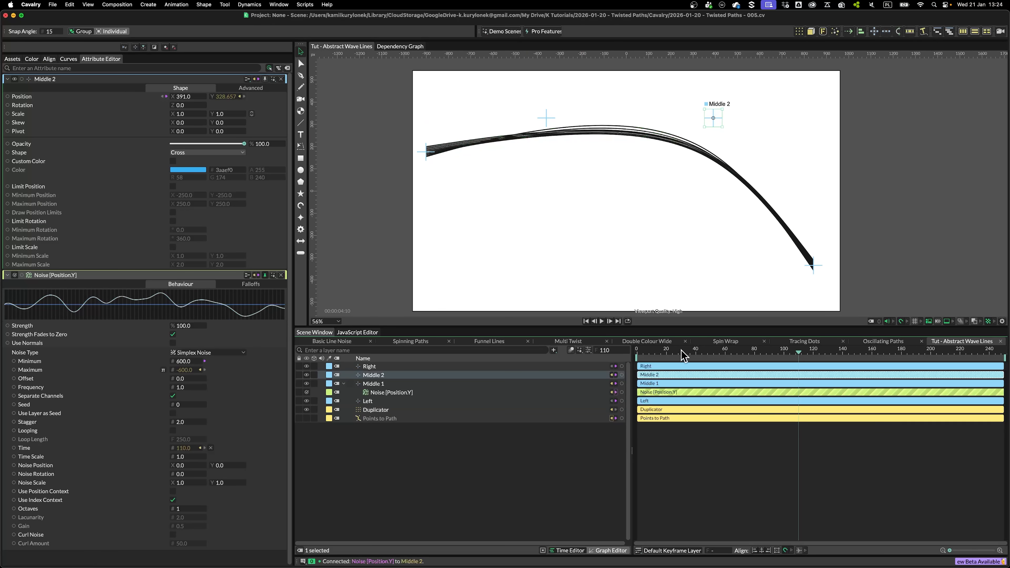
left_click_drag(682, 354, 725, 350)
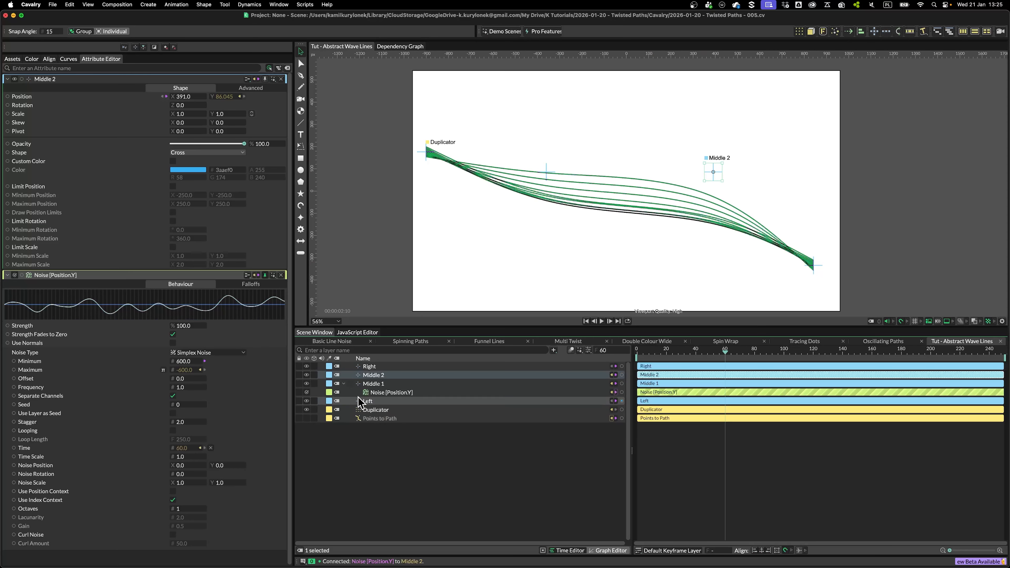
Enable Use Layer as Seed on the Noise behaviour and scrub the timeline to preview
left_click(391, 394)
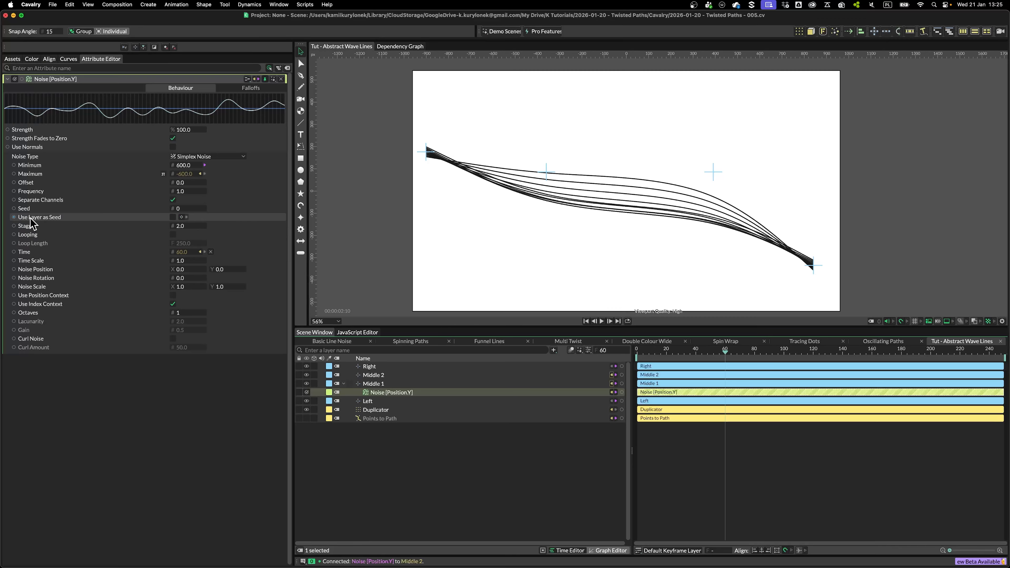
left_click(173, 218)
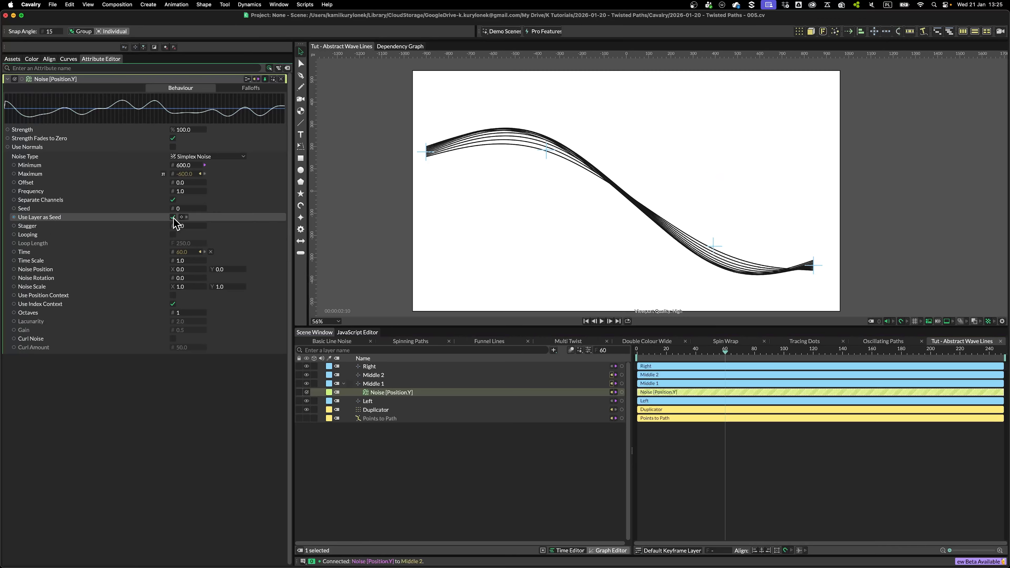
left_click_drag(662, 353, 710, 353)
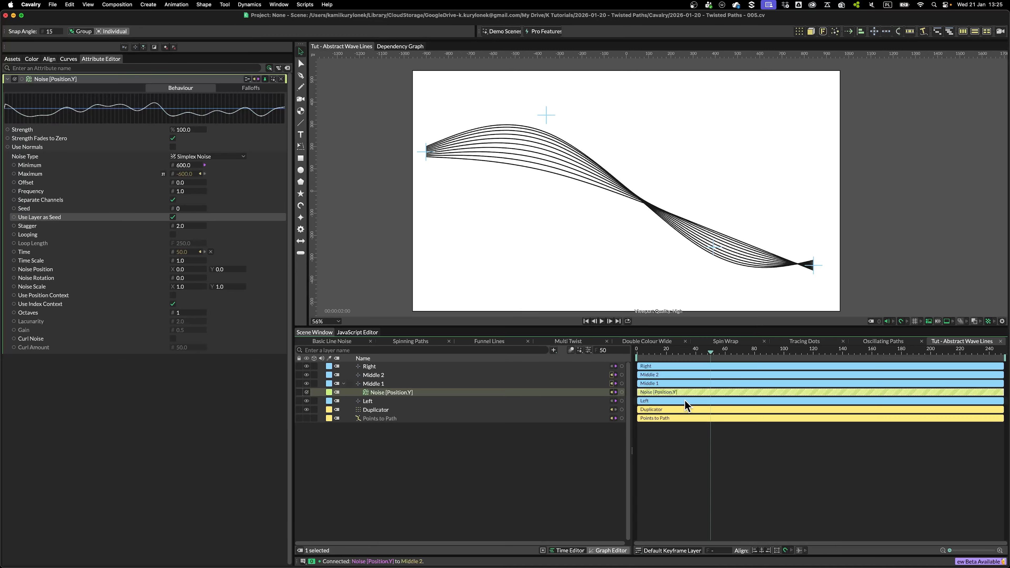
left_click_drag(677, 354, 796, 352)
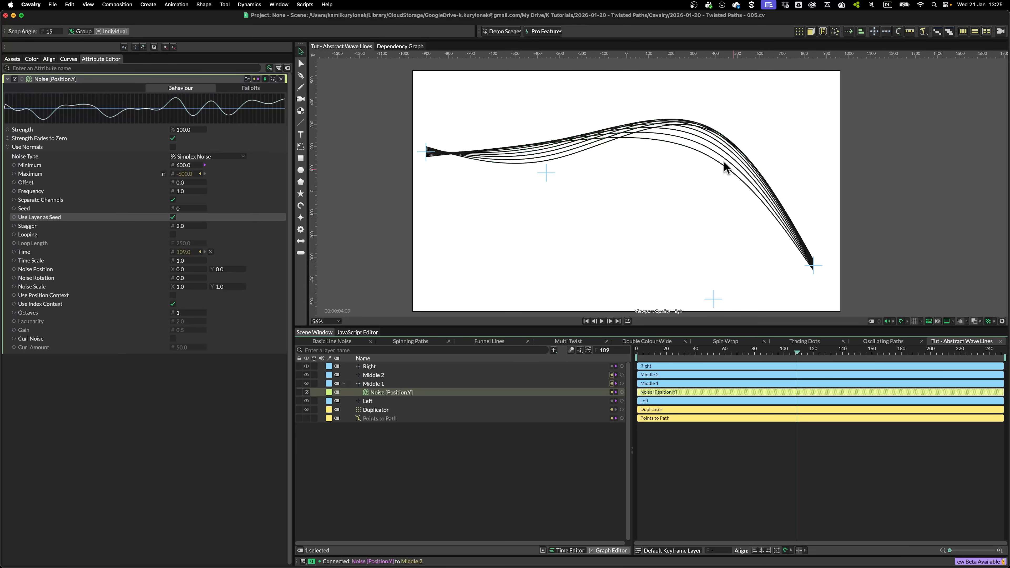
left_click_drag(722, 352, 793, 350)
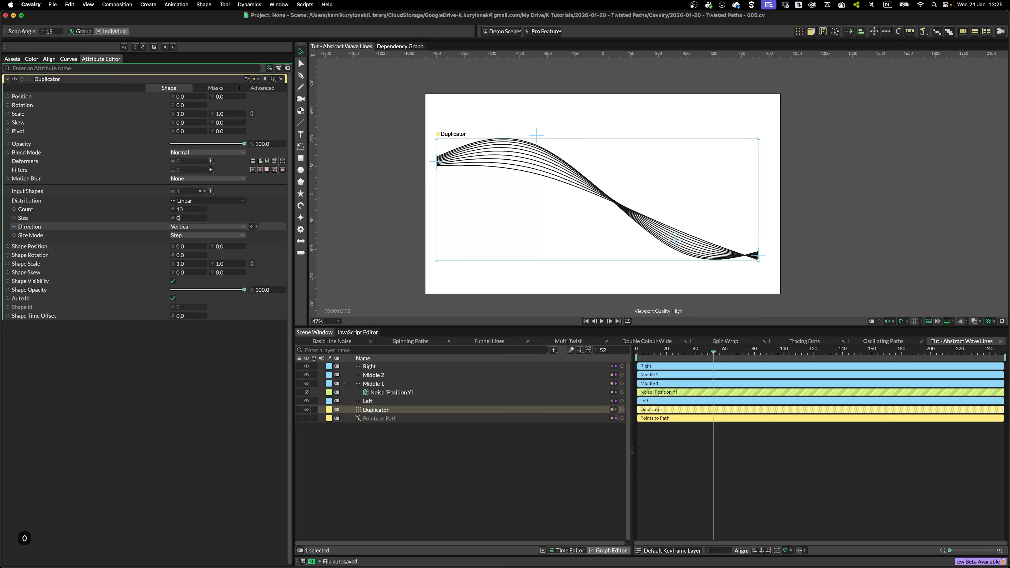
Set the Duplicator's Size to 0 and its Count to 50, previewing on the timeline
key("Return")
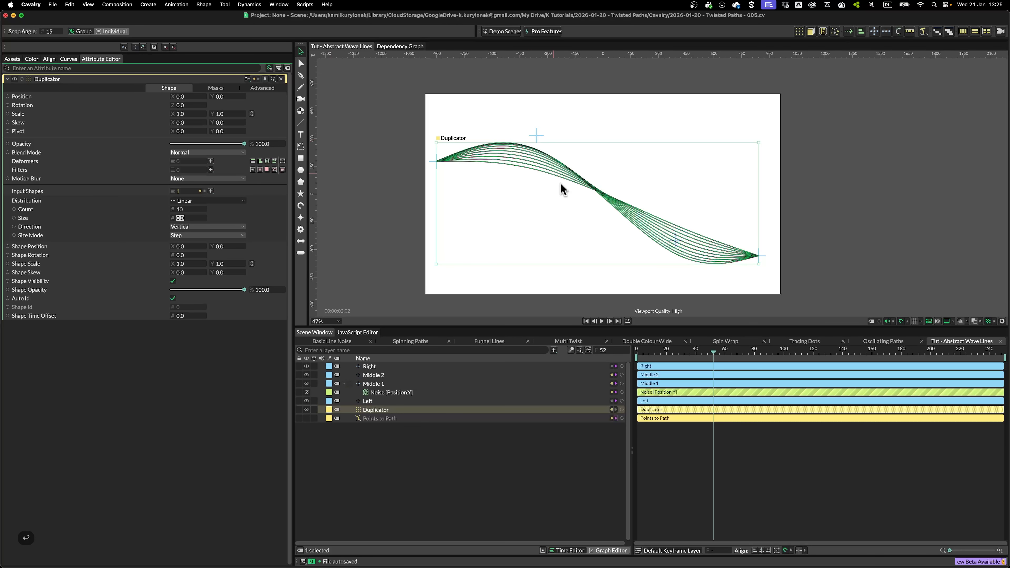
left_click_drag(659, 351, 851, 353)
scroll(808, 246, "up", 5)
left_click_drag(780, 259, 698, 219)
scroll(666, 208, "up", 5)
scroll(639, 235, "down", 8)
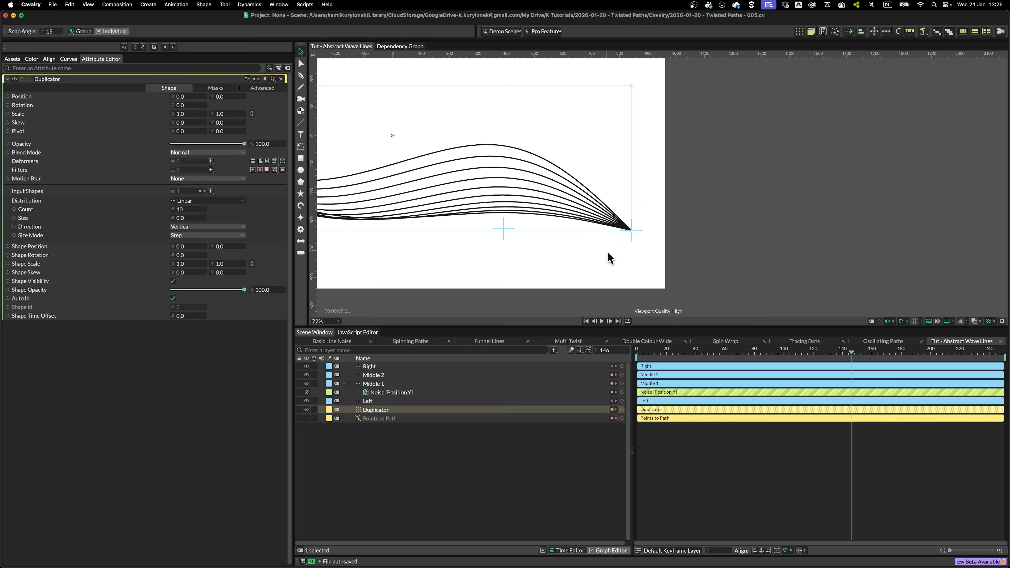
left_click_drag(187, 209, 244, 222)
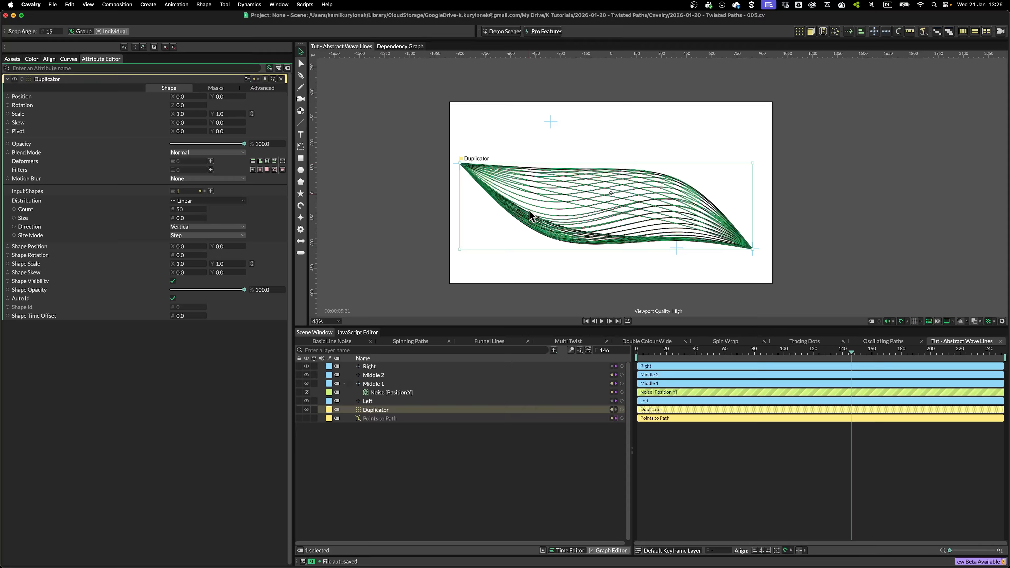
left_click_drag(668, 350, 791, 356)
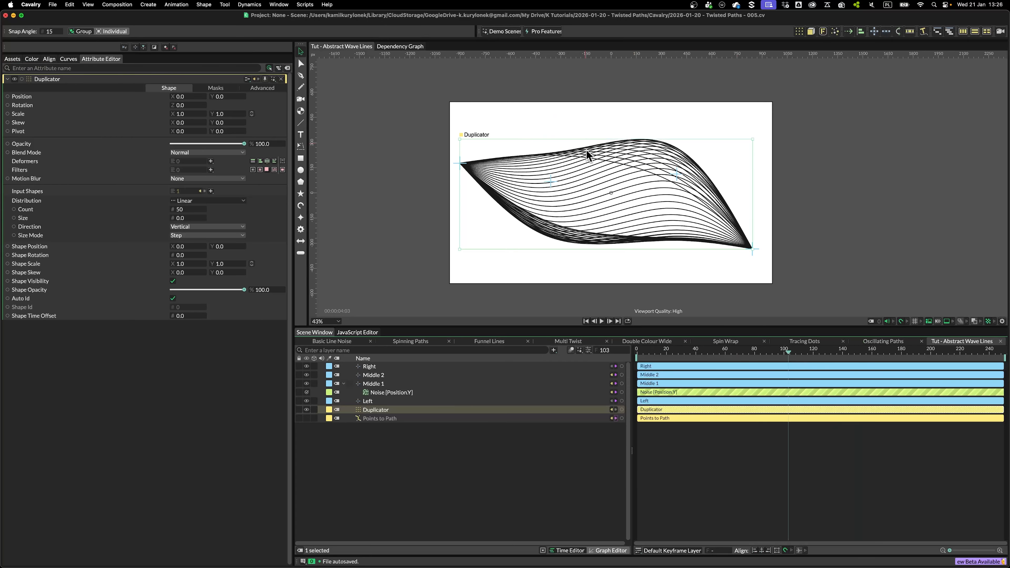
Add a Stagger behaviour to the Points to Path stroke Width and set its Maximum to 3
left_click(379, 419)
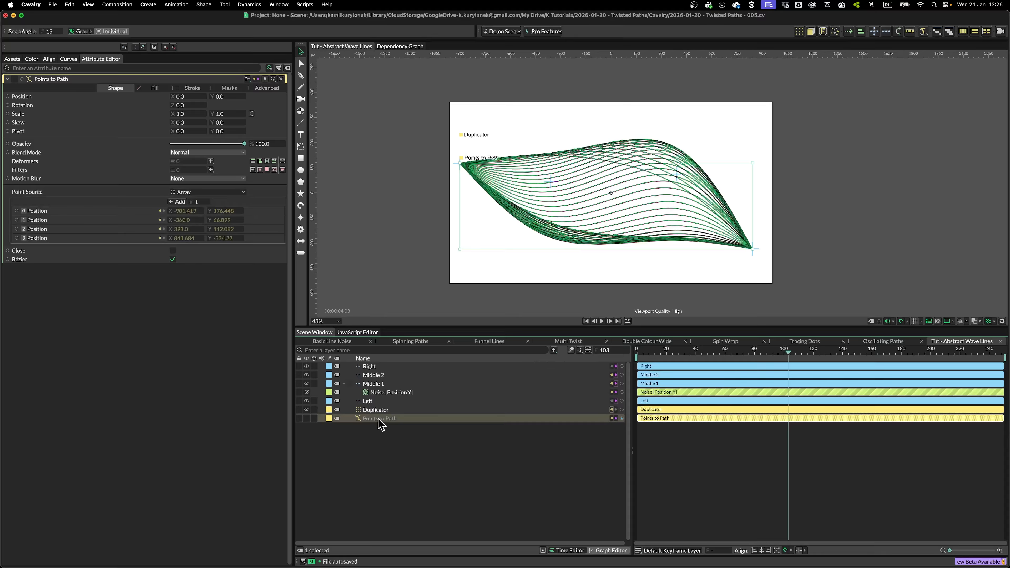
left_click(192, 87)
right_click(147, 192)
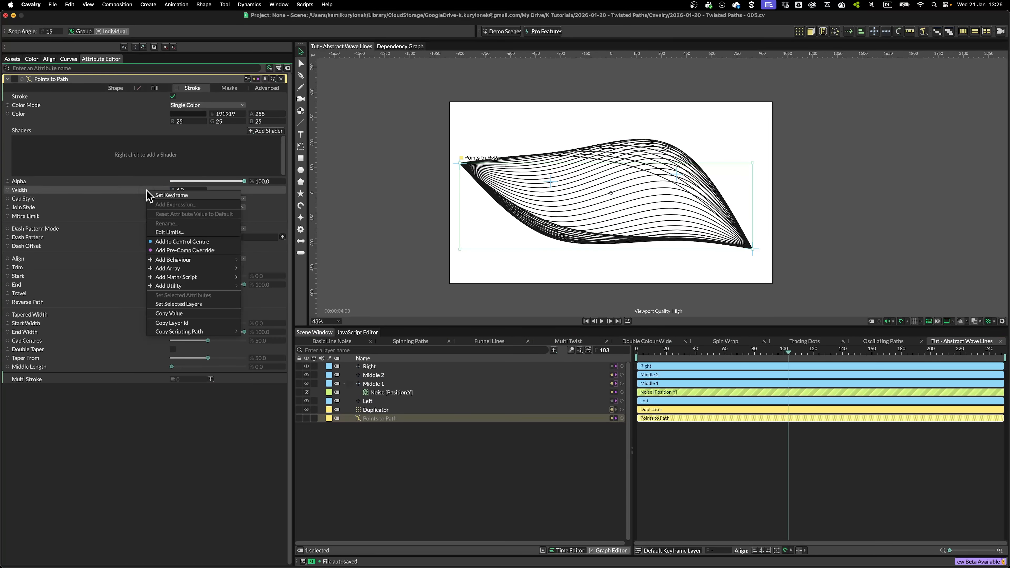
mouse_move(190, 262)
left_click(257, 372)
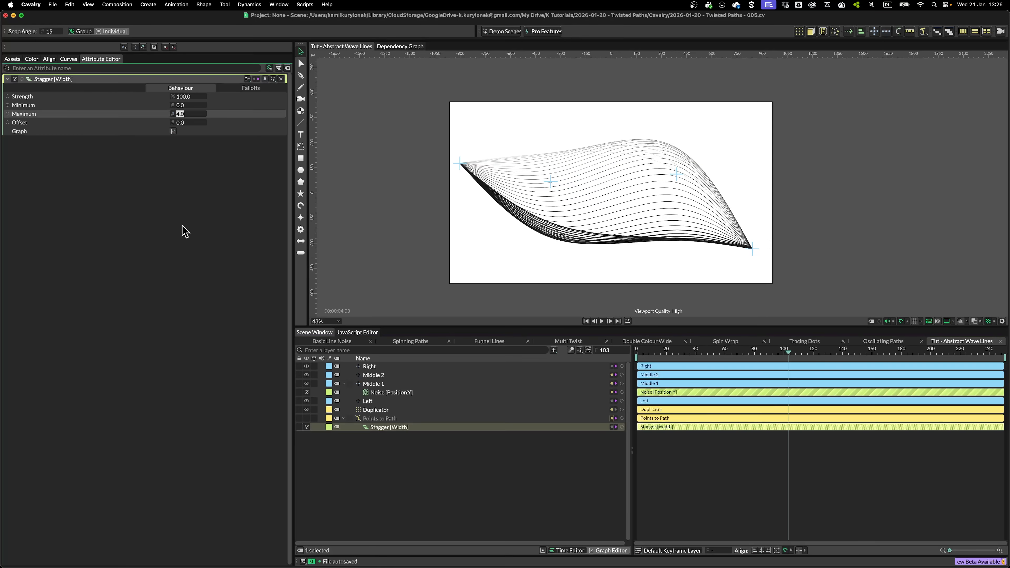
type("3")
left_click(184, 229)
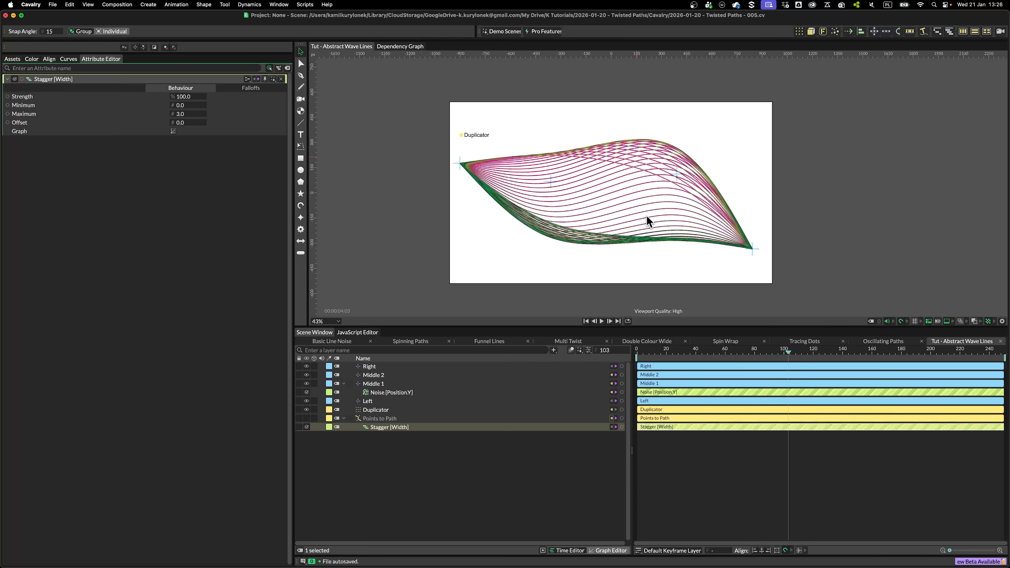
Set the Stagger behaviour's Minimum width to 0.1
left_click_drag(660, 352, 691, 372)
scroll(527, 237, "up", 4)
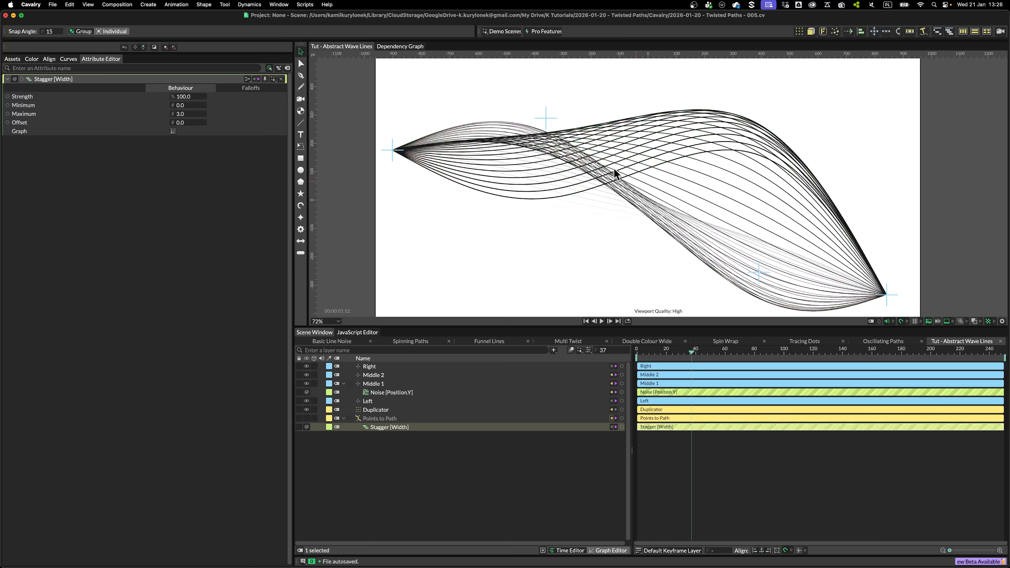
left_click(188, 105)
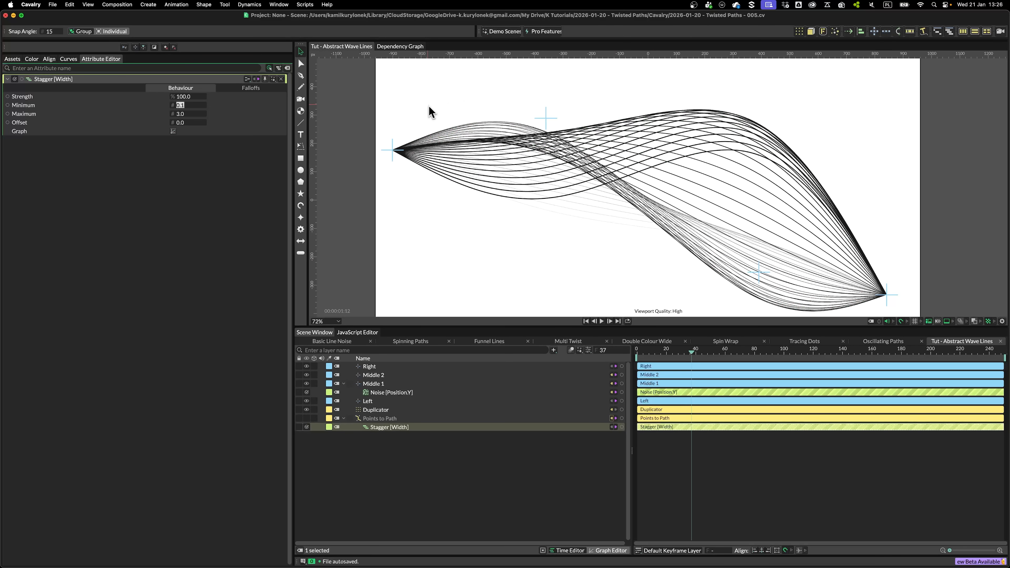
scroll(432, 221, "down", 3)
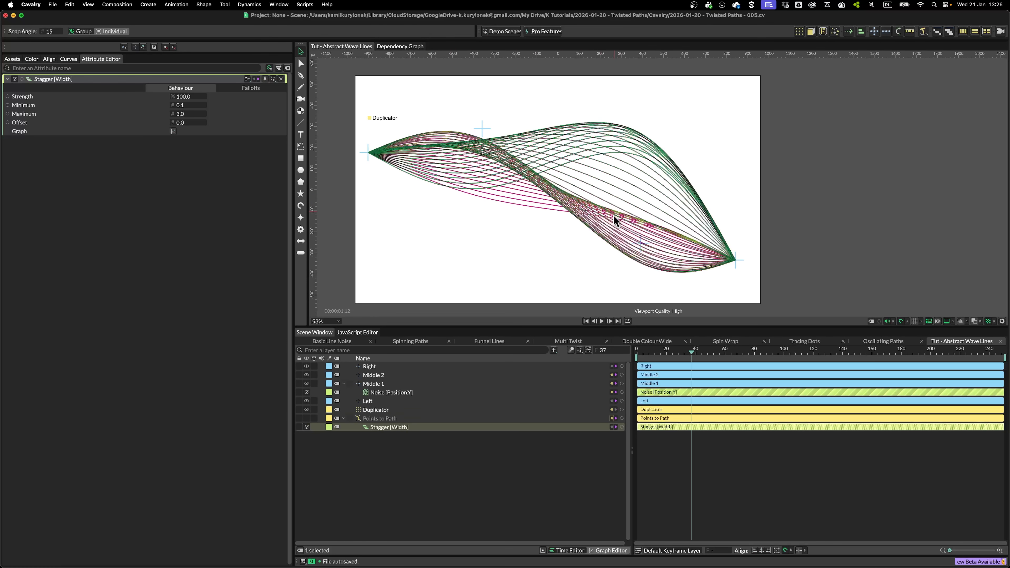
Move the Right end point up and set Middle 1's Position X to -173
left_click_drag(735, 259, 792, 185)
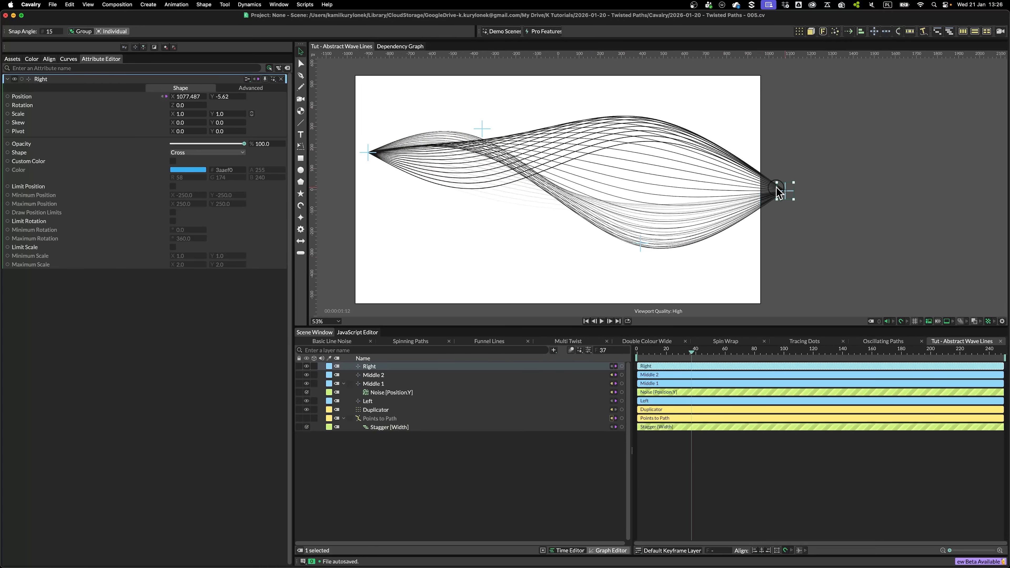
left_click(481, 129)
left_click_drag(186, 102, 261, 103)
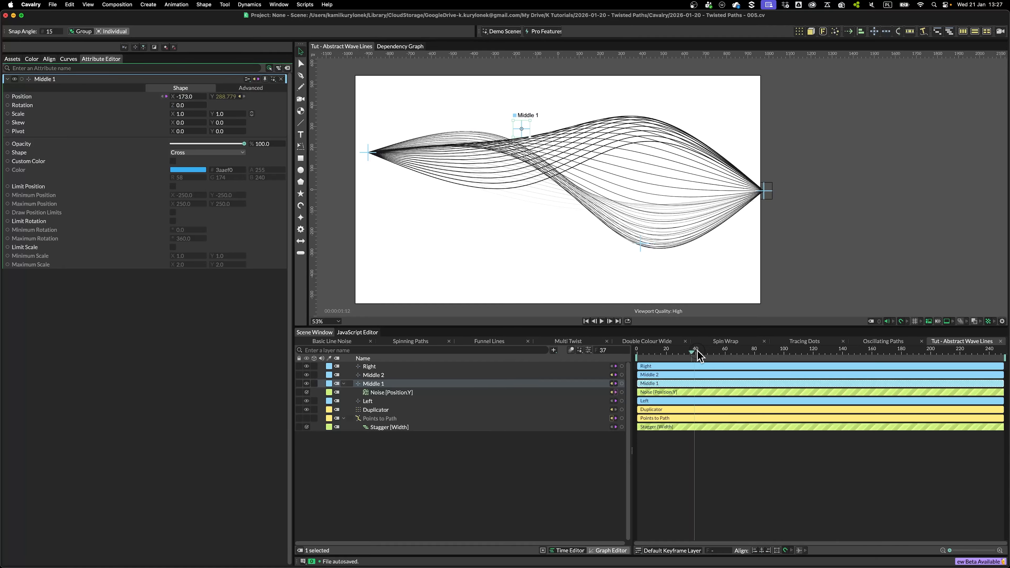
left_click_drag(698, 350, 881, 375)
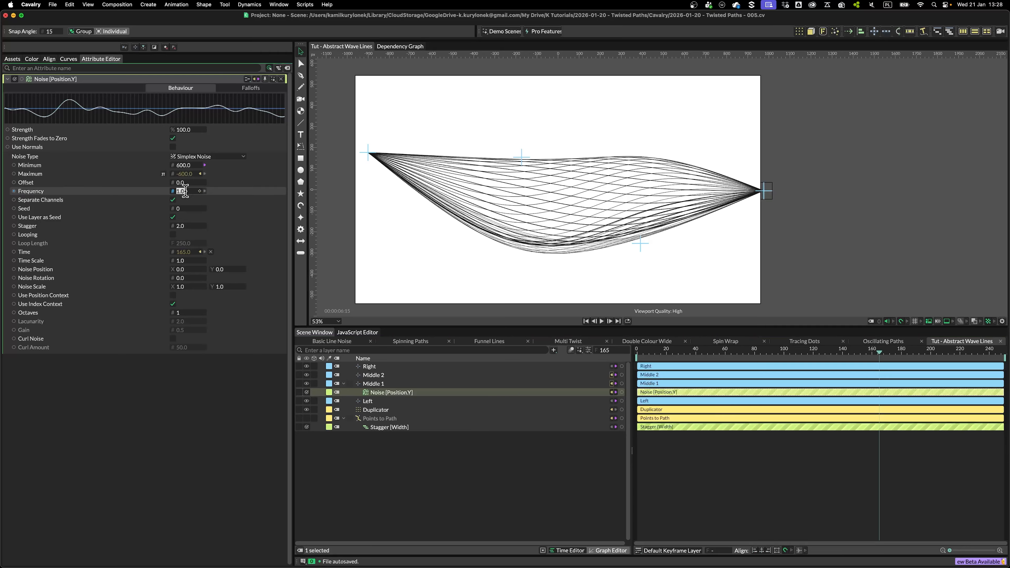
Set the noise Frequency to 2 and play the animation to preview
key("Tab")
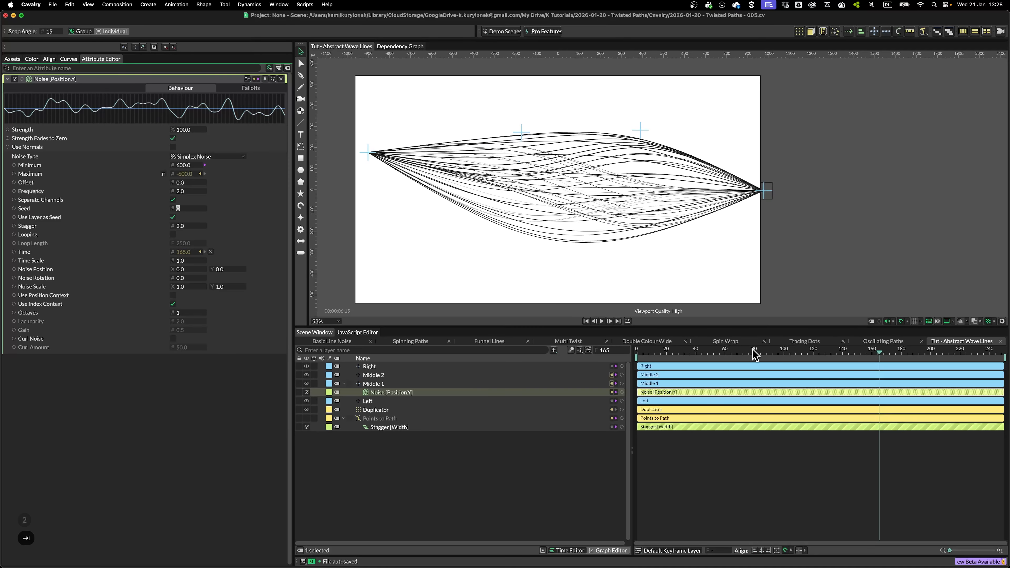
left_click(701, 352)
key("space")
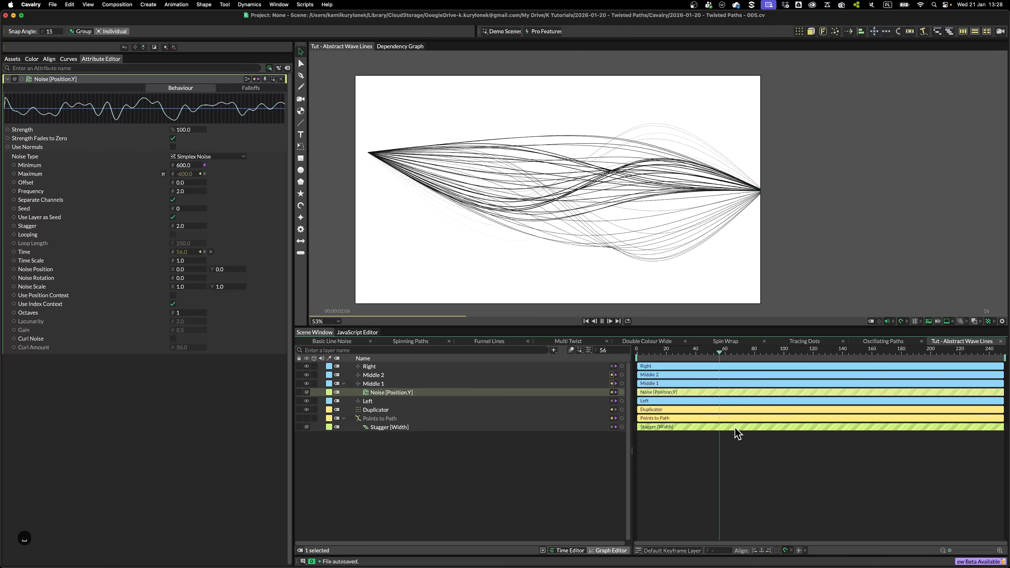
key("space")
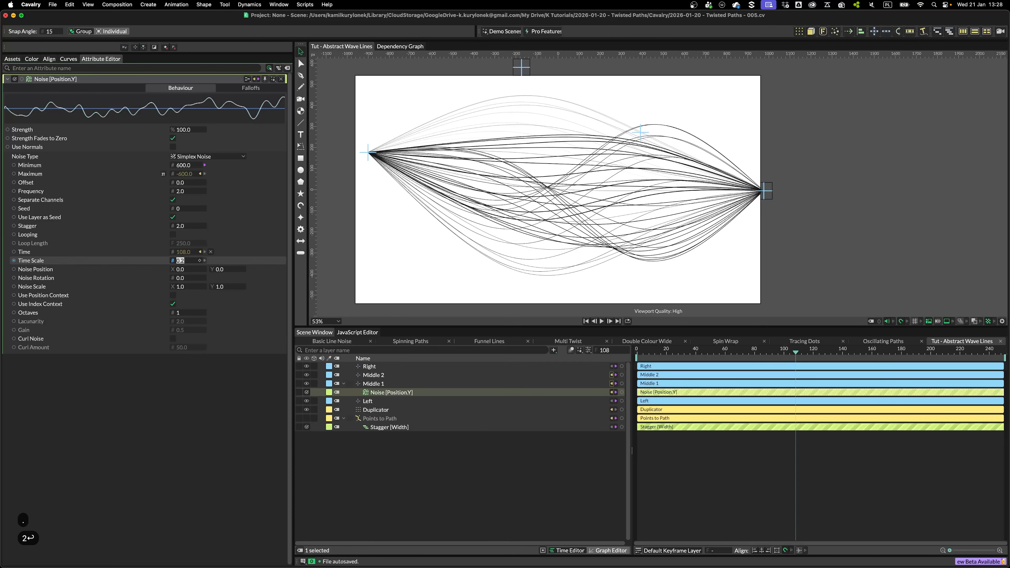
Set the noise Time Scale to 0.2 and play the animation to preview
key("space")
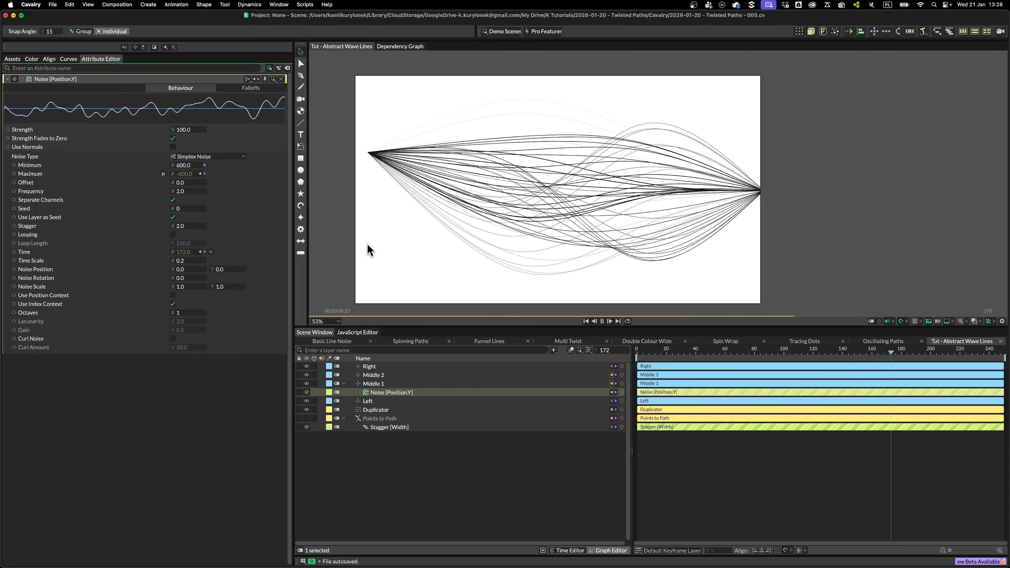
key("space")
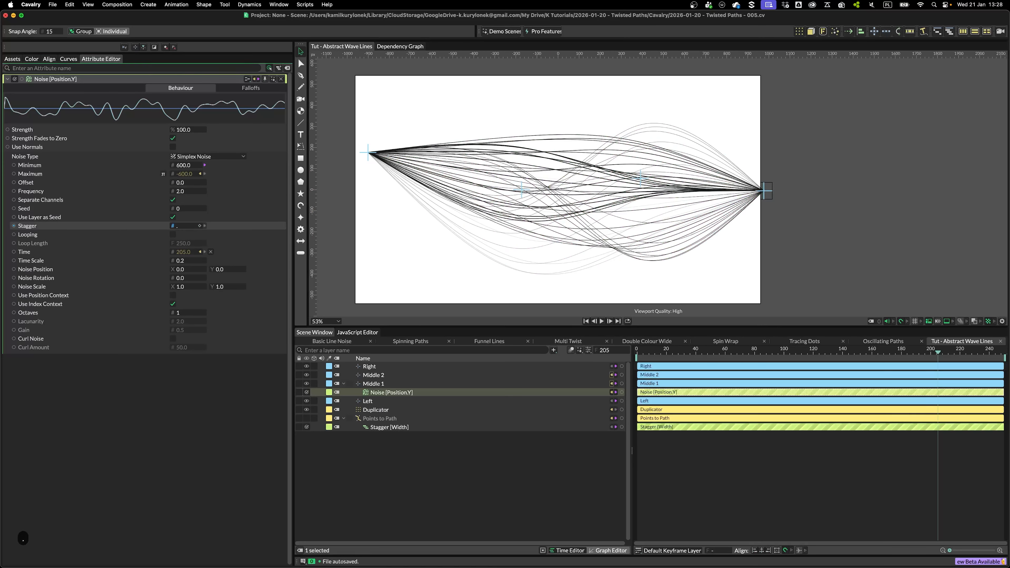
Set the noise Stagger to 0.75
key("Return")
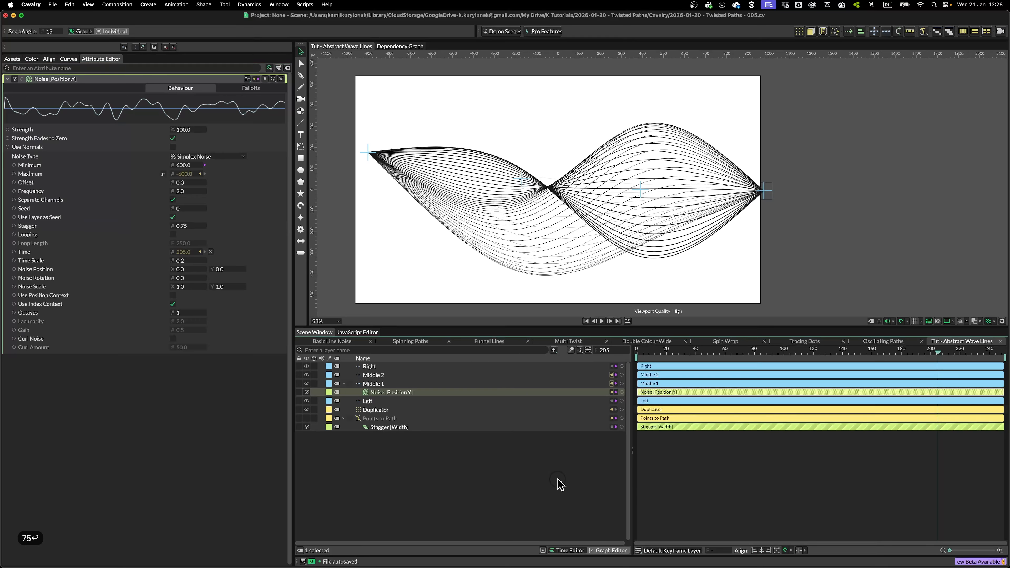
left_click(560, 484)
Add a fifth position point to the Points to Path array
key("space")
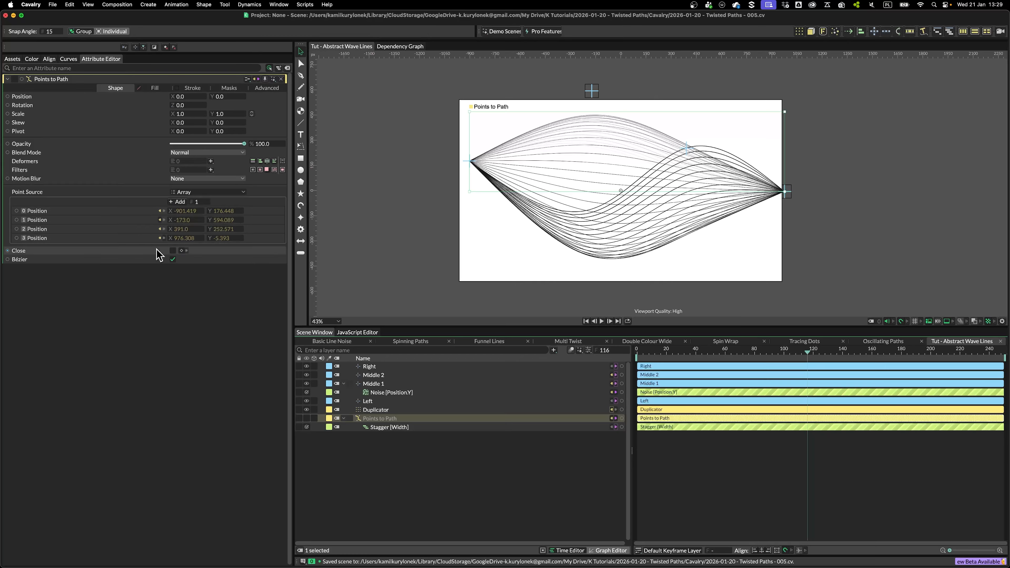
left_click(179, 202)
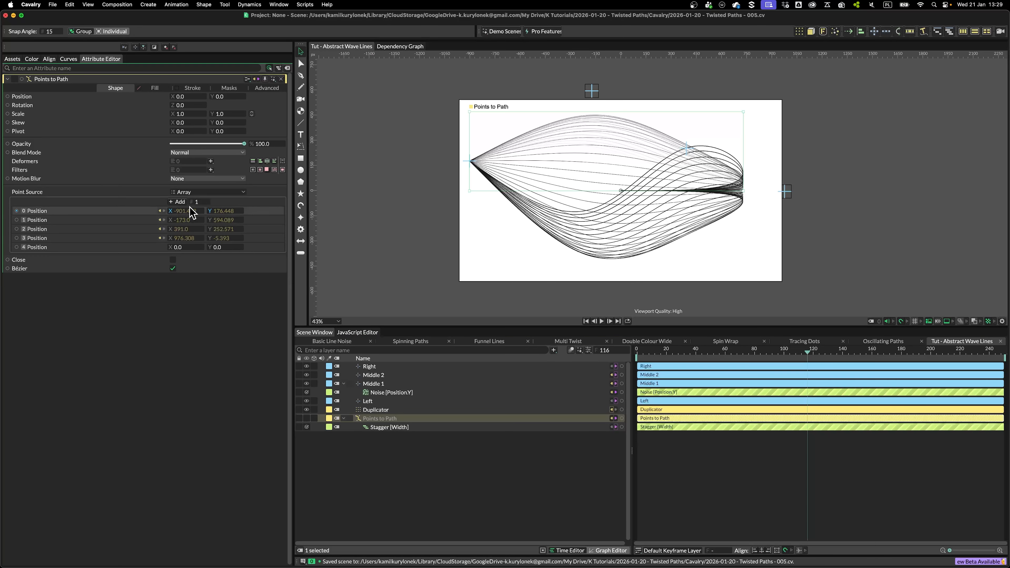
Add a Null layer and name it Center
key("Tab")
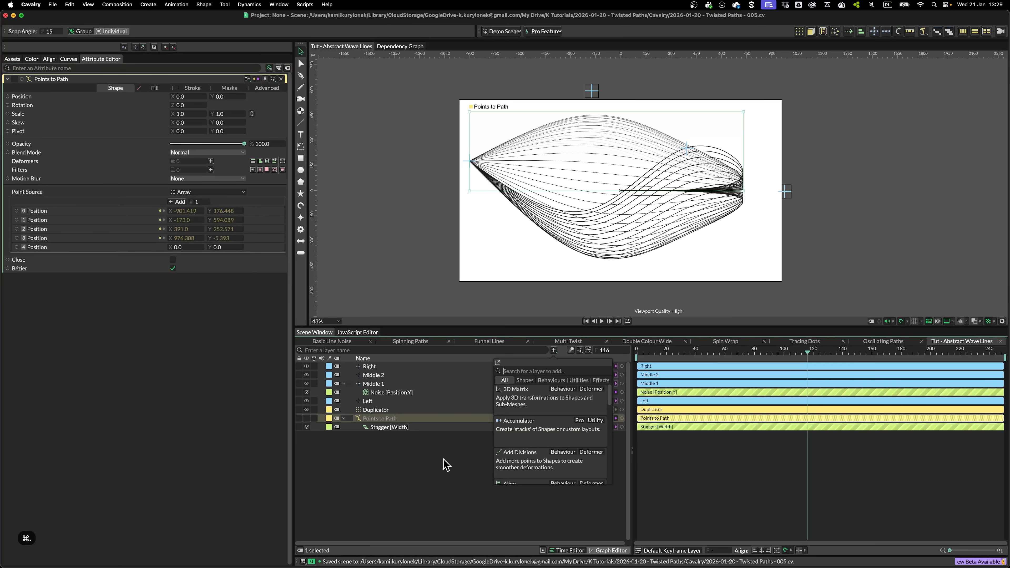
type("nul")
key("Return")
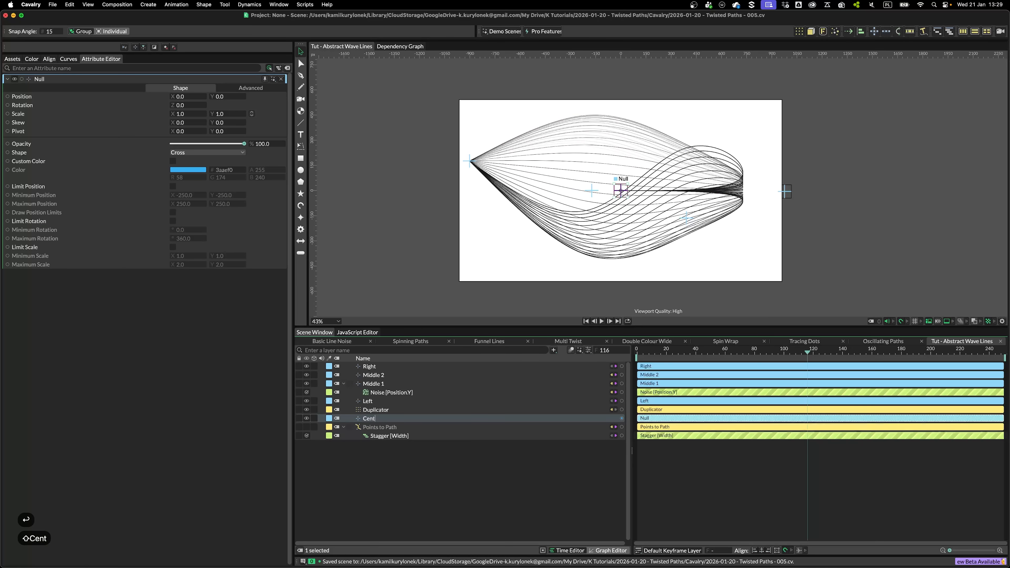
left_click(377, 427)
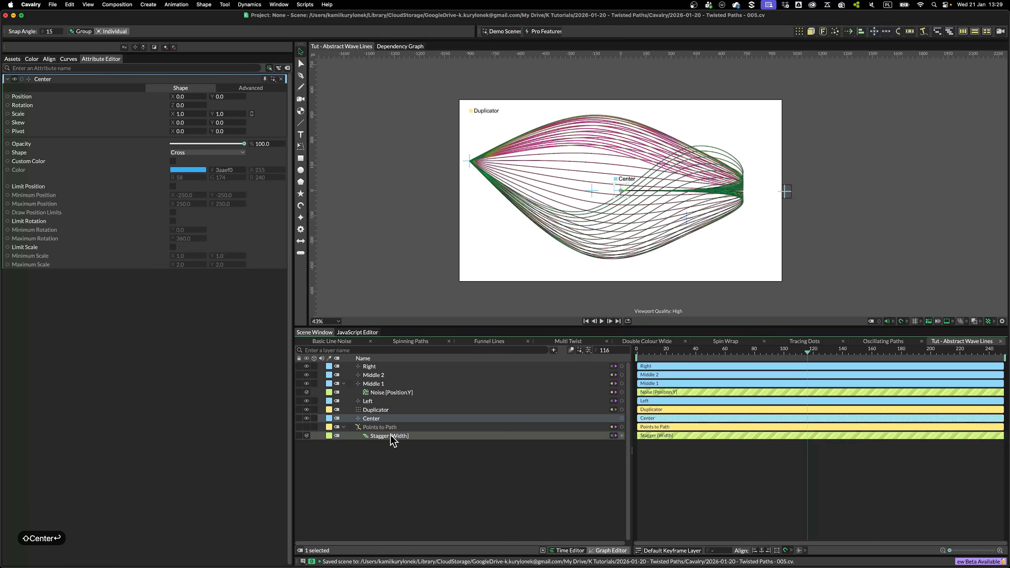
Connect the Center null's Position into the Points to Path array and move it to the middle, index 2
left_click(409, 419)
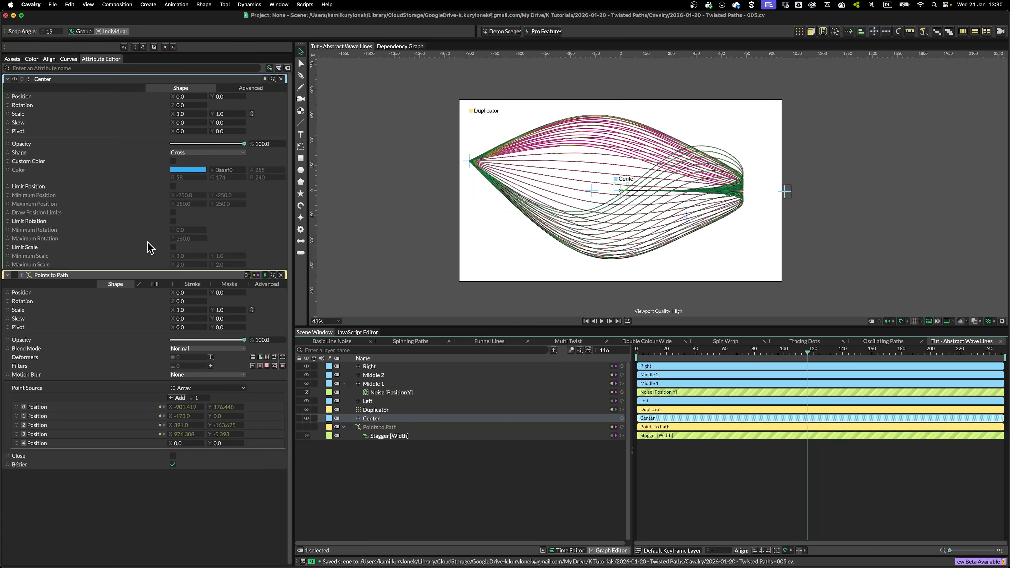
left_click_drag(12, 99, 194, 257)
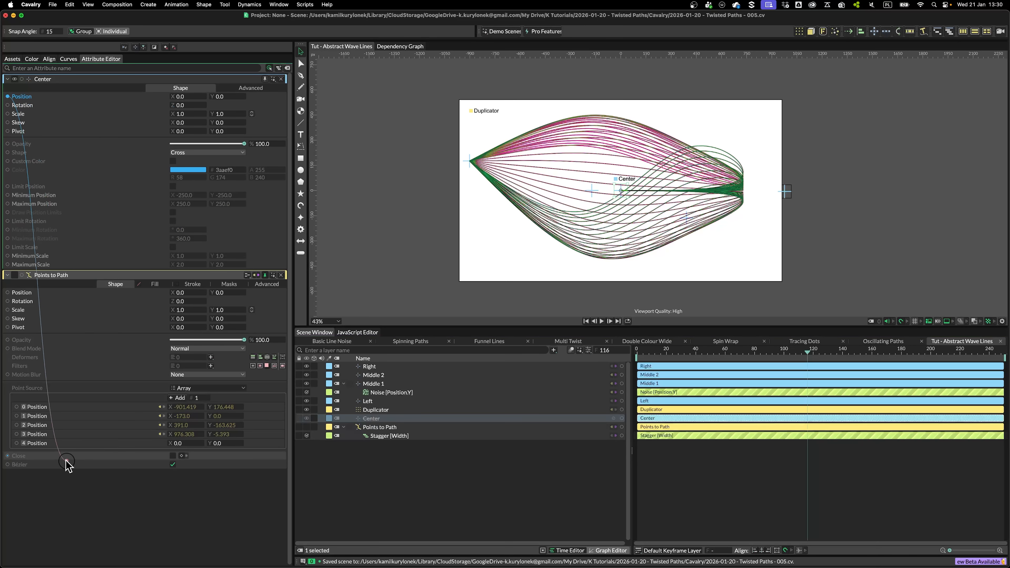
left_click_drag(41, 443, 43, 428)
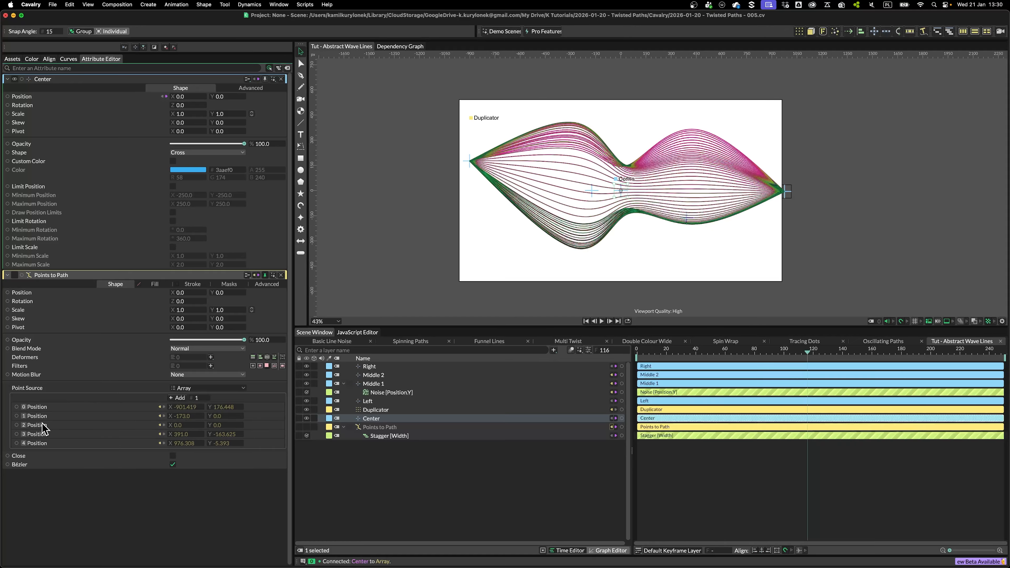
Drag the Center null upward to about (-3, 318) and play the animation to preview
scroll(726, 103, "up", 3)
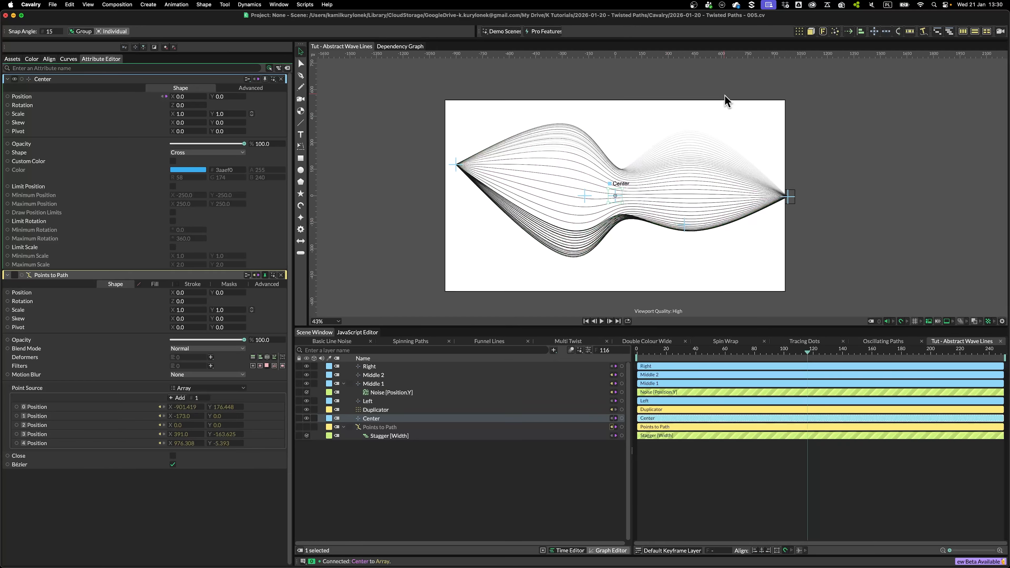
left_click_drag(598, 210, 593, 130)
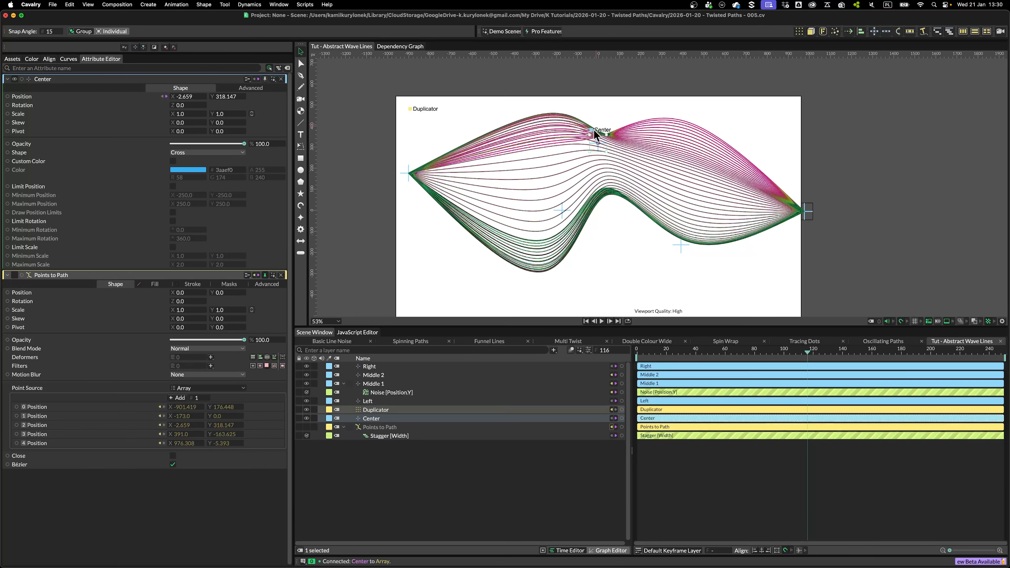
left_click(568, 497)
key("space")
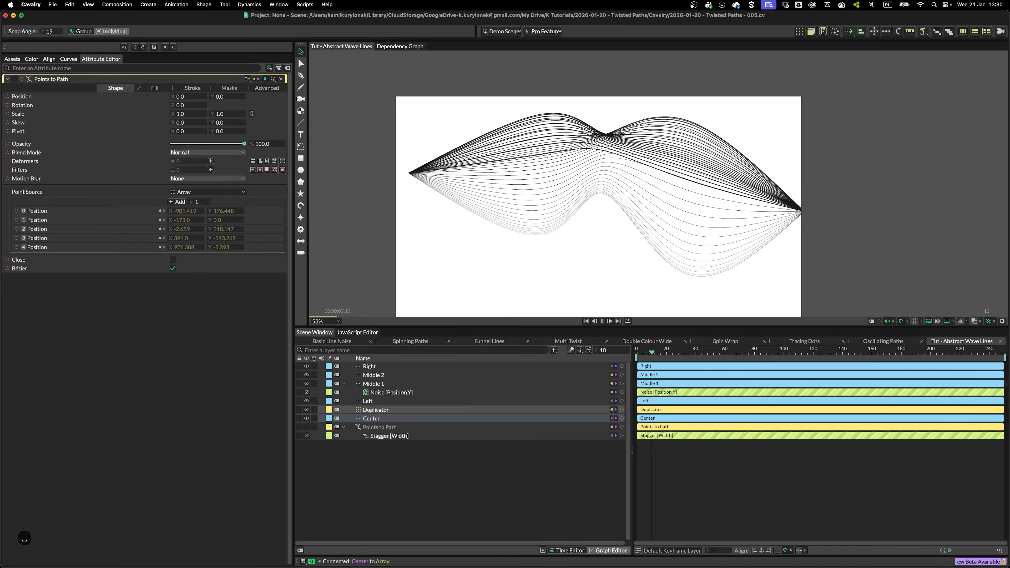
Drag the Left null further left and the Center null toward the lower left, then preview playback
key("space")
scroll(609, 236, "down", 2)
left_click_drag(441, 184, 413, 234)
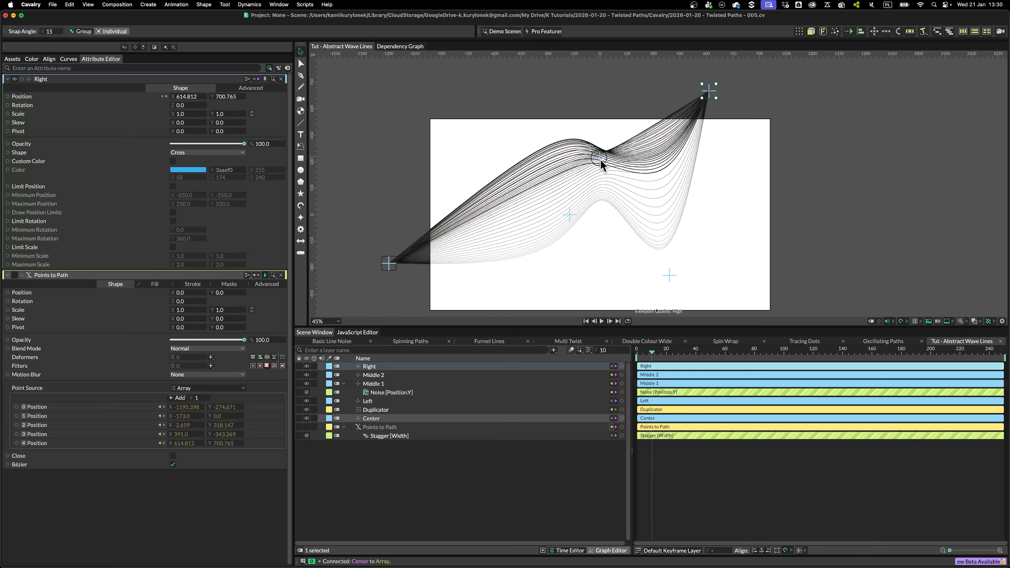
left_click_drag(600, 160, 428, 277)
left_click(400, 478)
key("space")
Move the Middle 2 null to about (-420, 81) and the Right null to about (1160, 200)
key("space")
left_click_drag(579, 207, 534, 192)
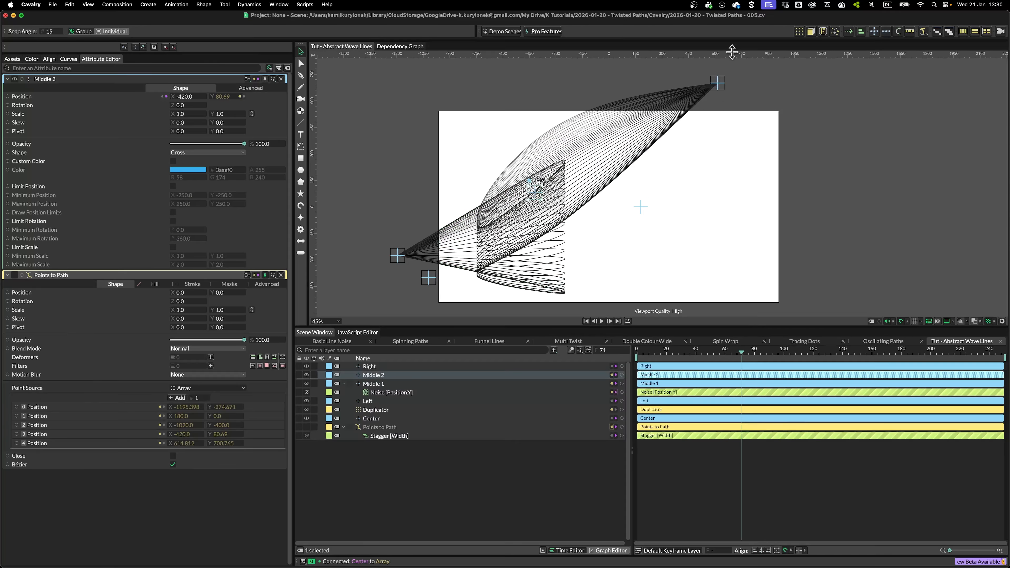
key("space")
left_click_drag(717, 82, 814, 172)
key("space")
key("space")
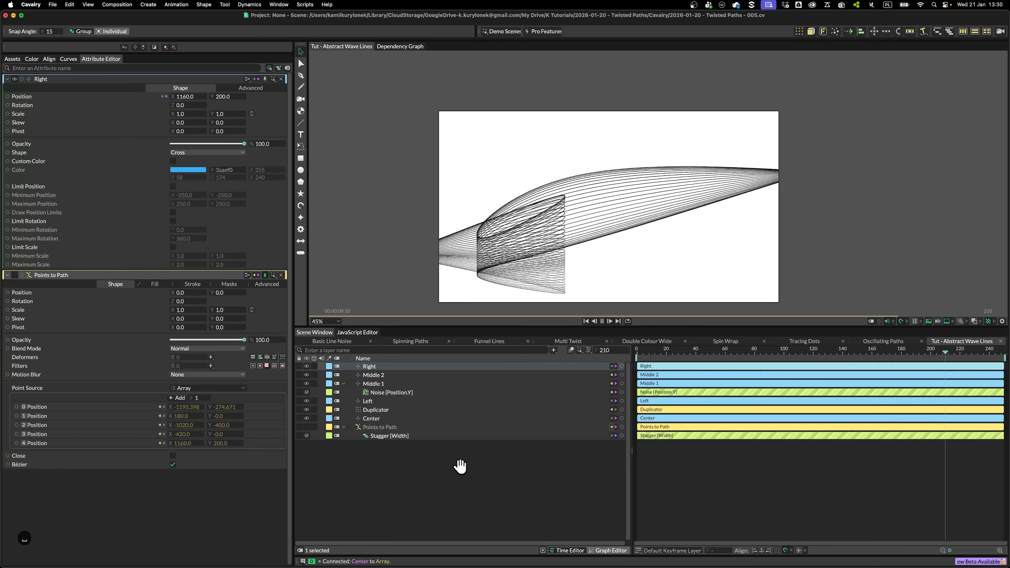
Move the Center null to about (-20, -380) and play the animation to preview
key("space")
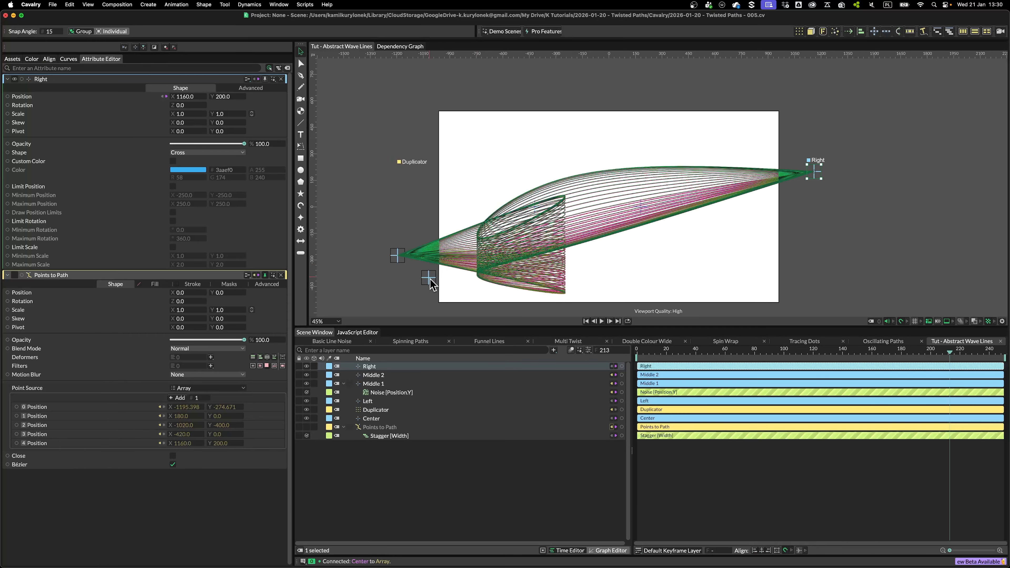
left_click_drag(428, 277, 605, 267)
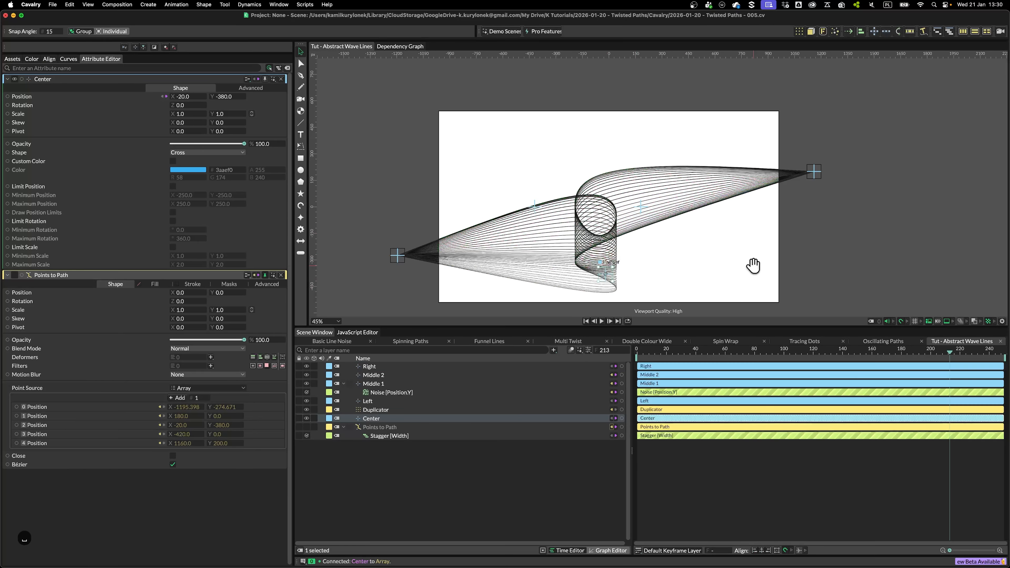
key("space")
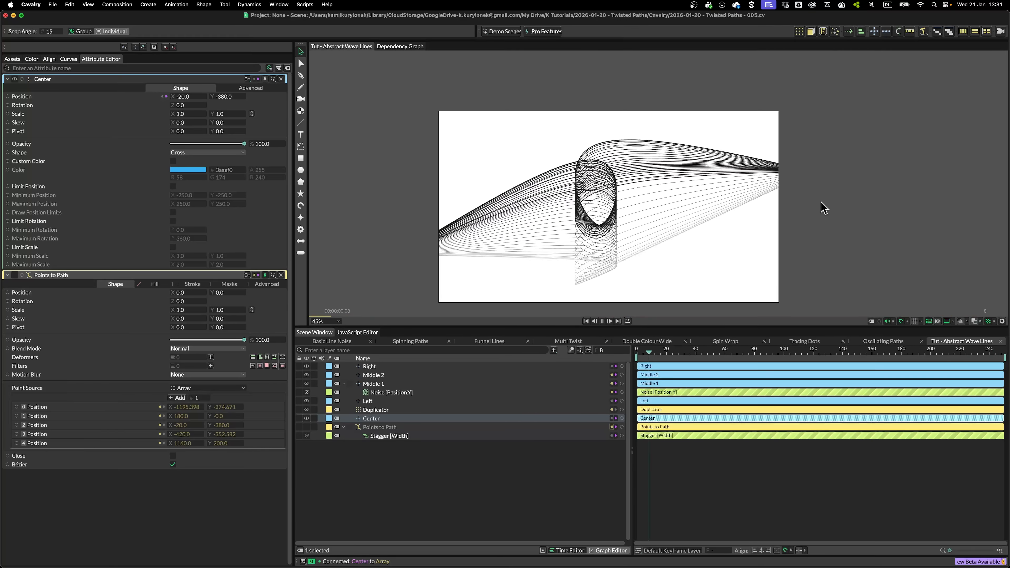